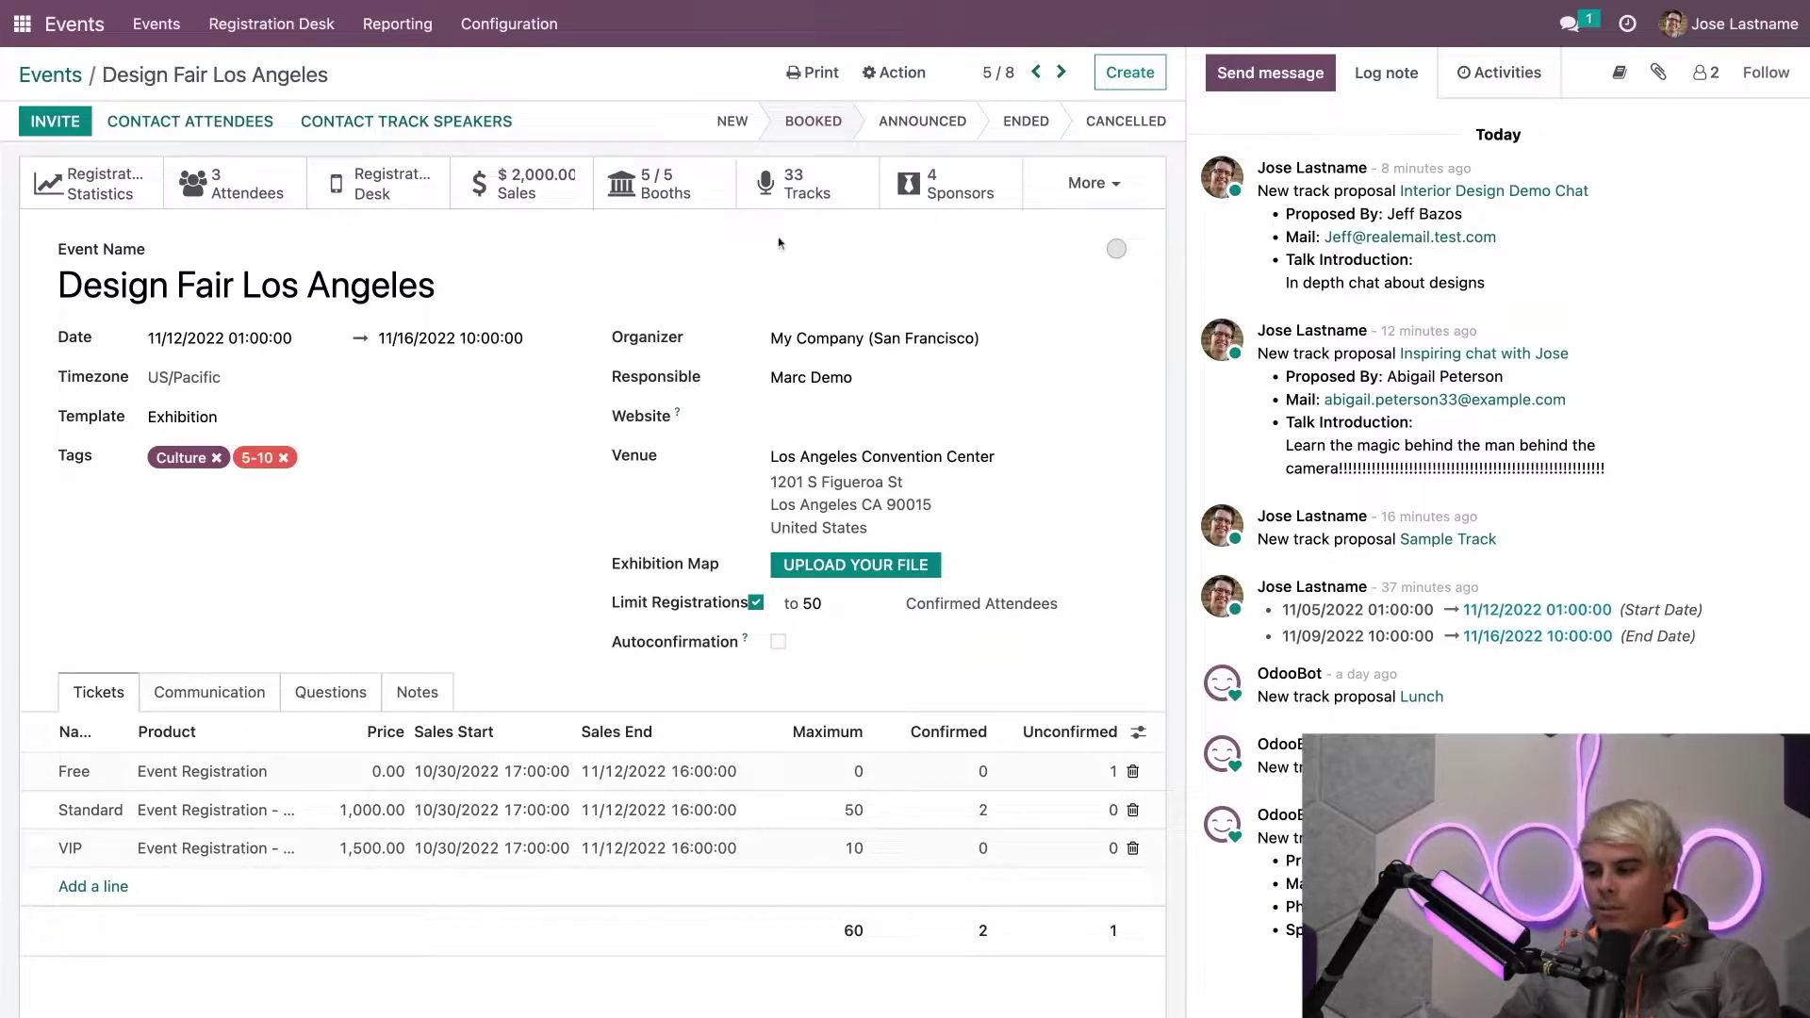
Step: Start a mailing to the track speakers with the subject 'Top Tips to Sound Cool'
click(429, 122)
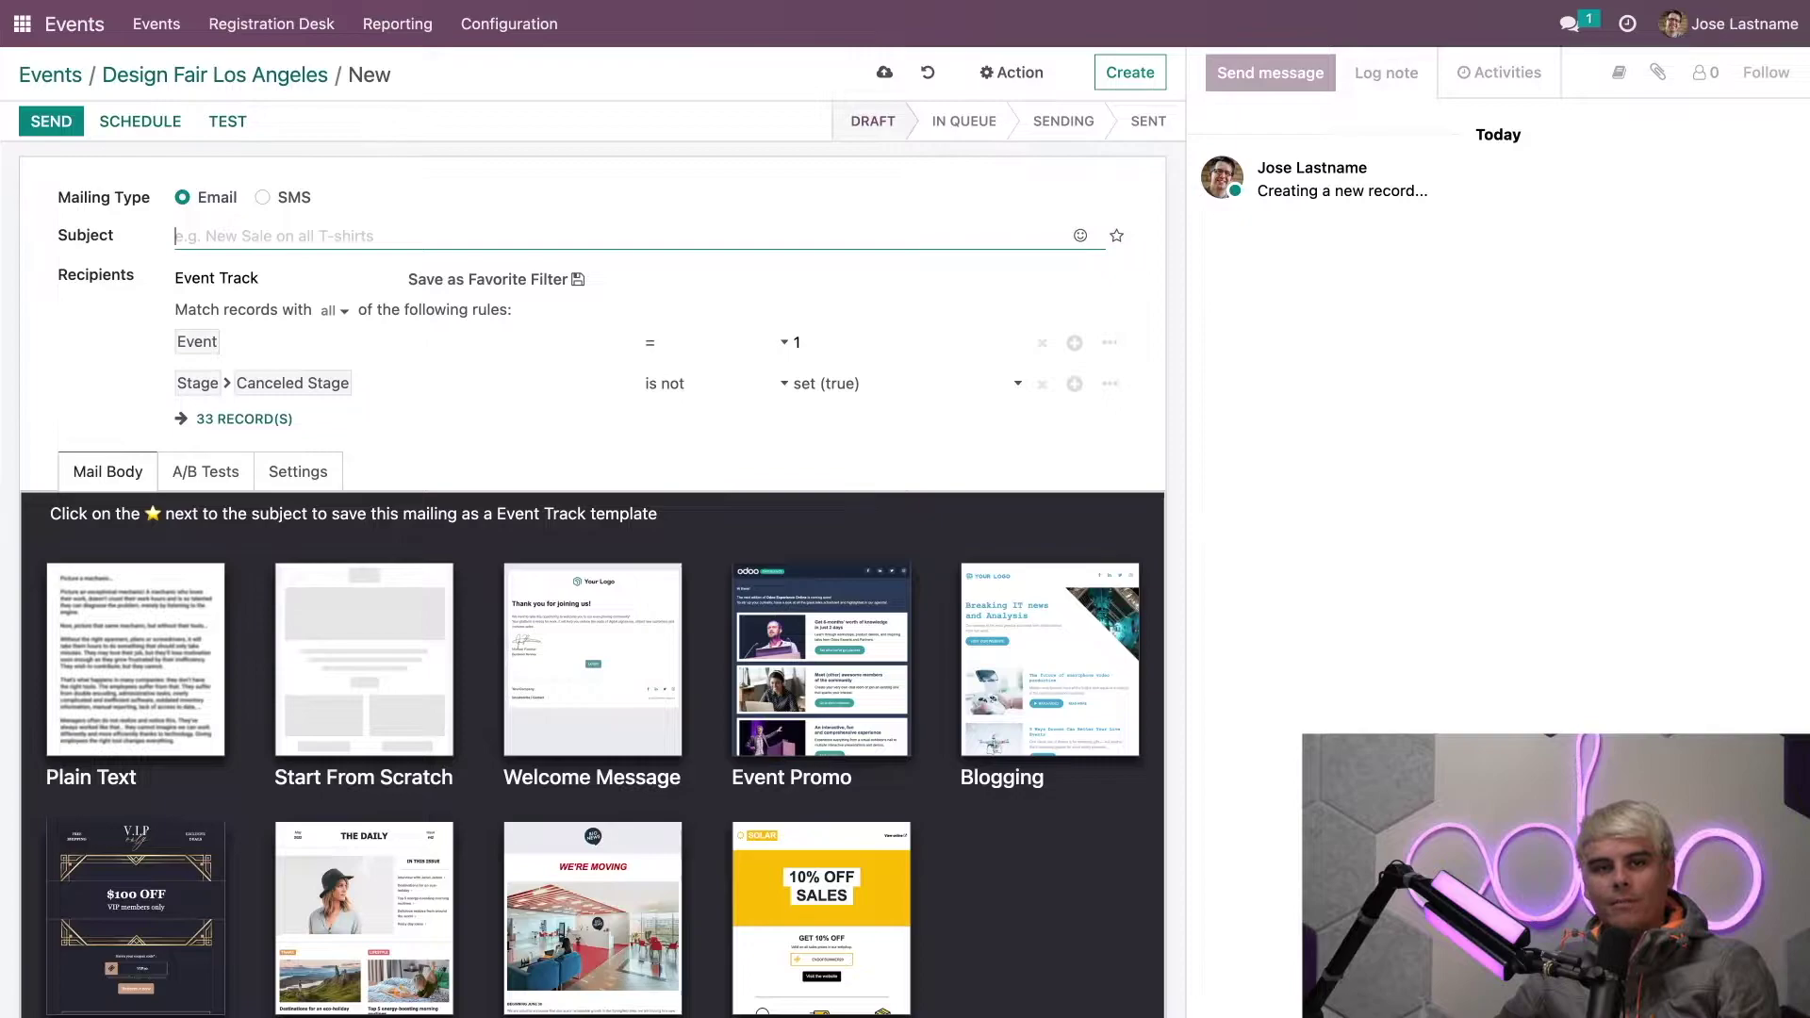
text(Top Tips )
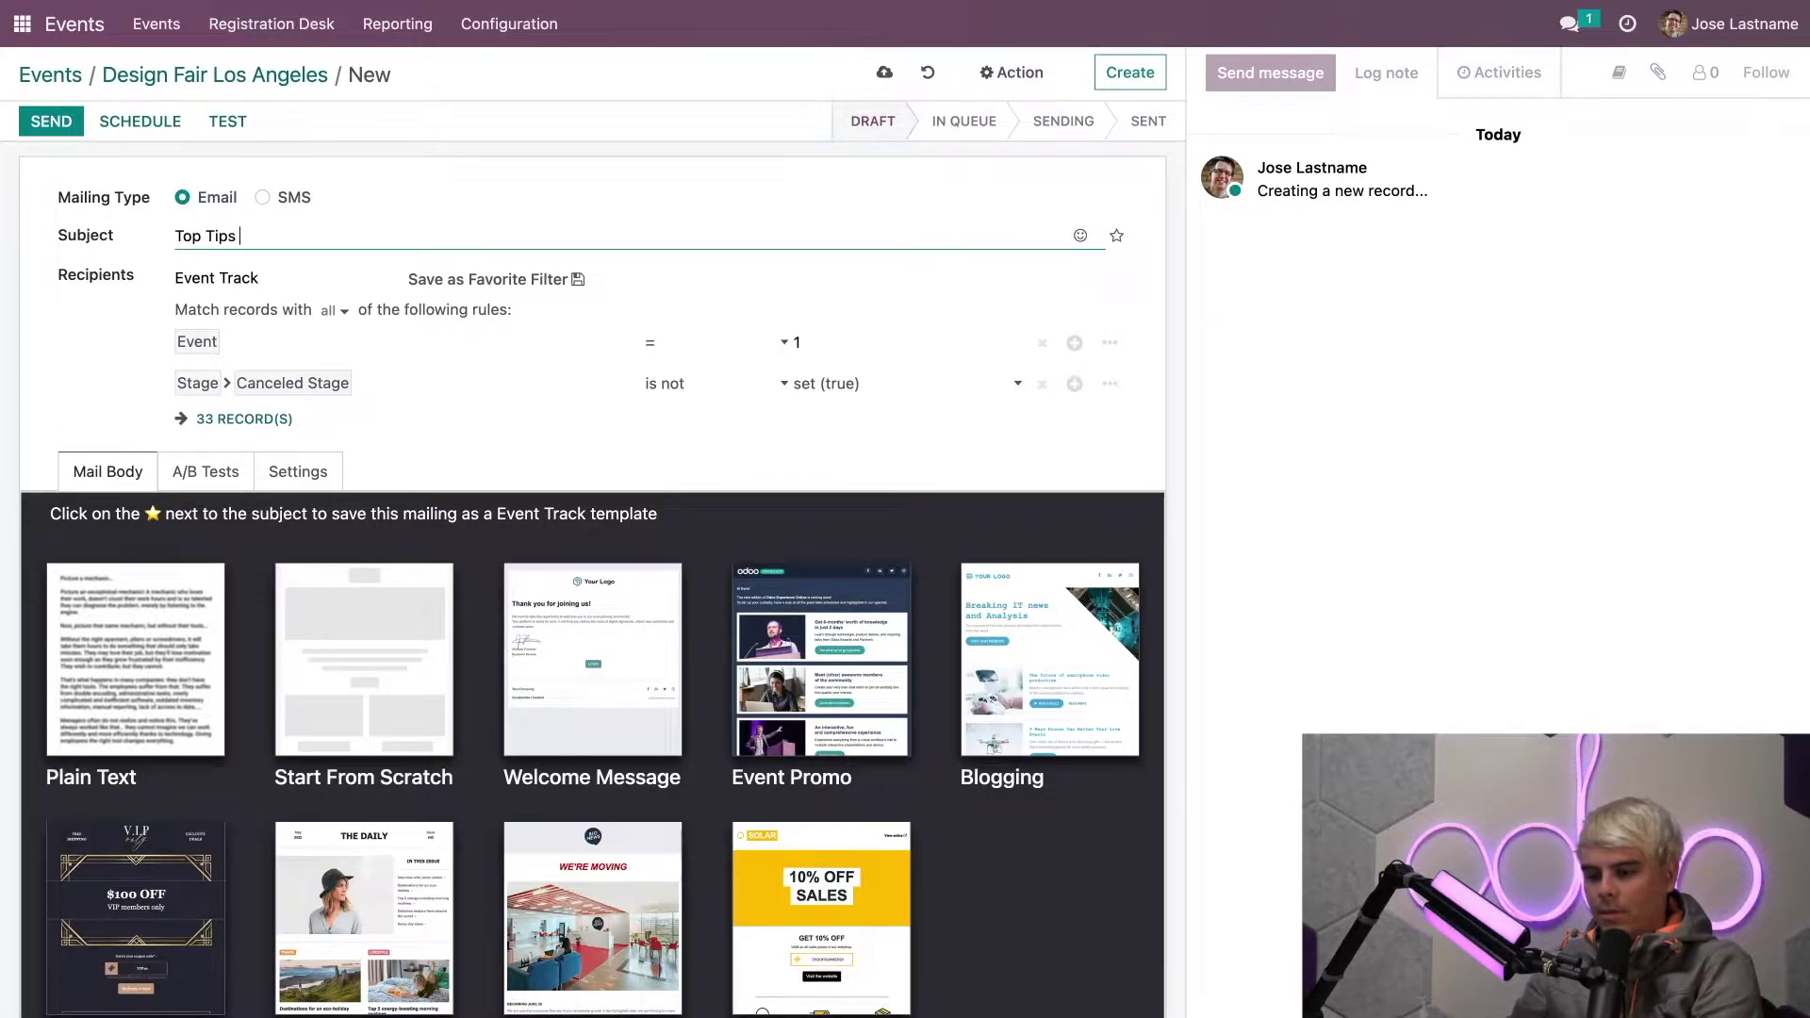
text(to Sound Cool)
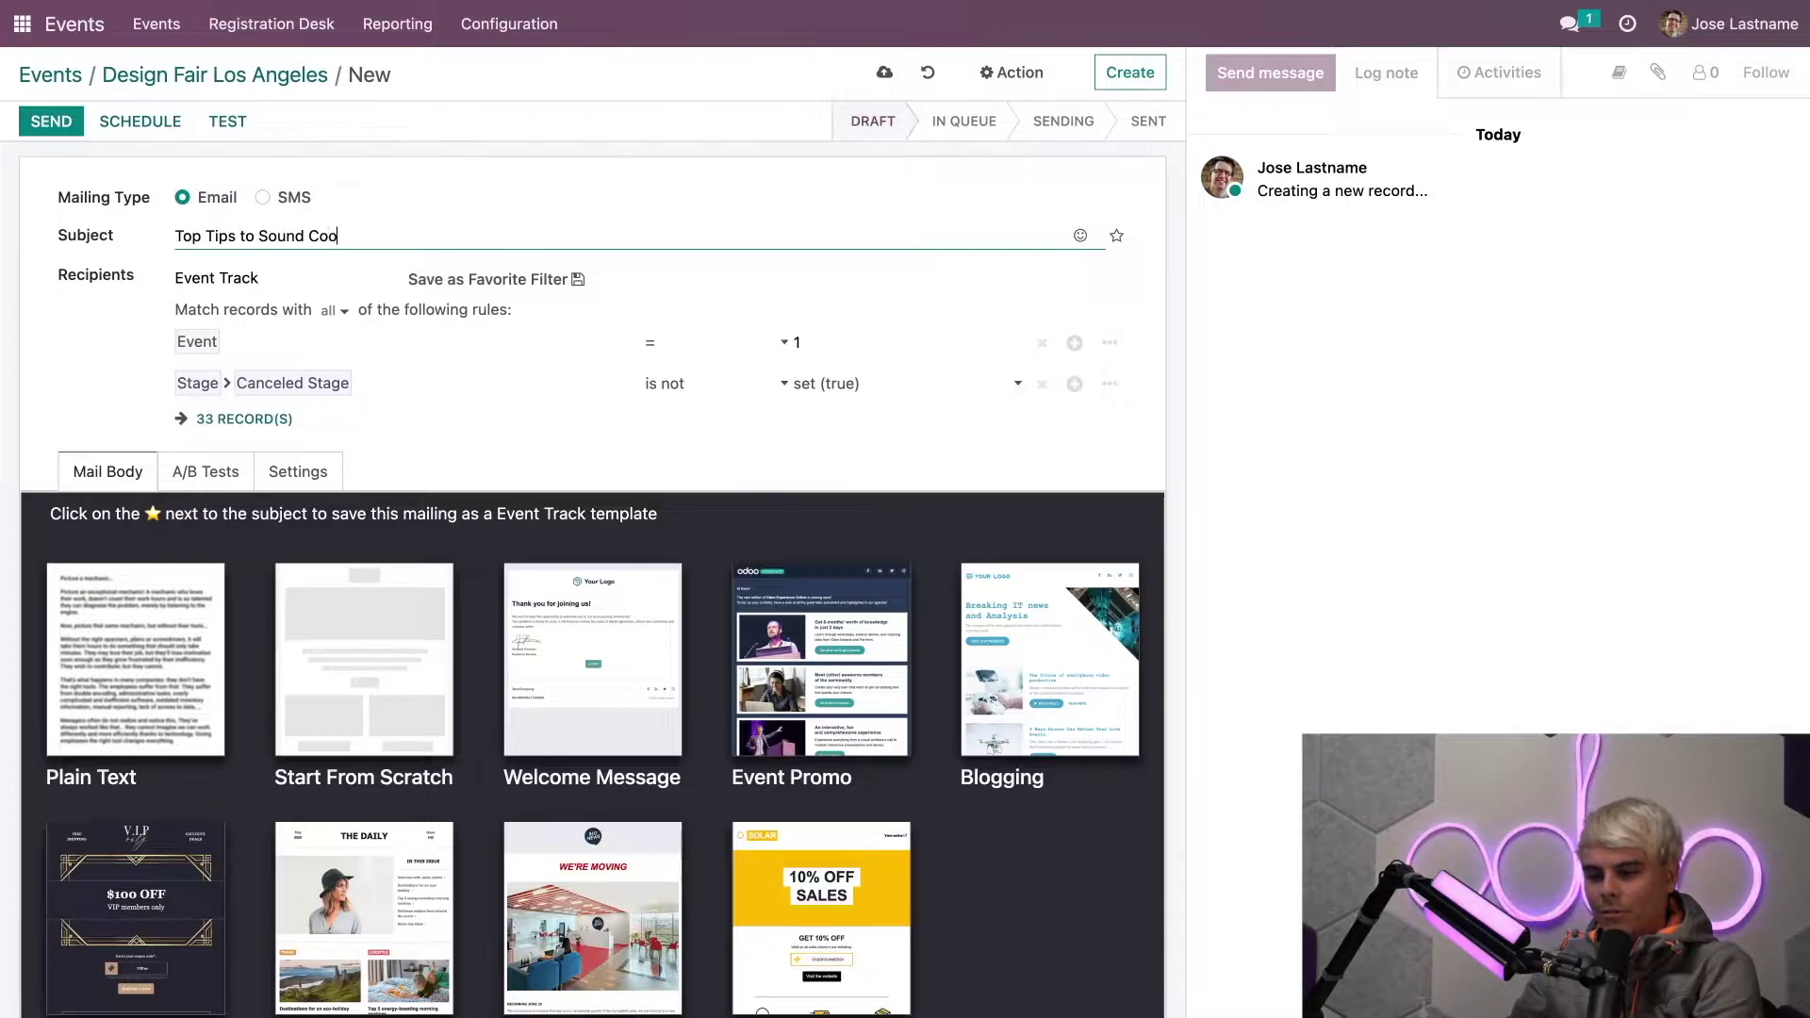
click(99, 326)
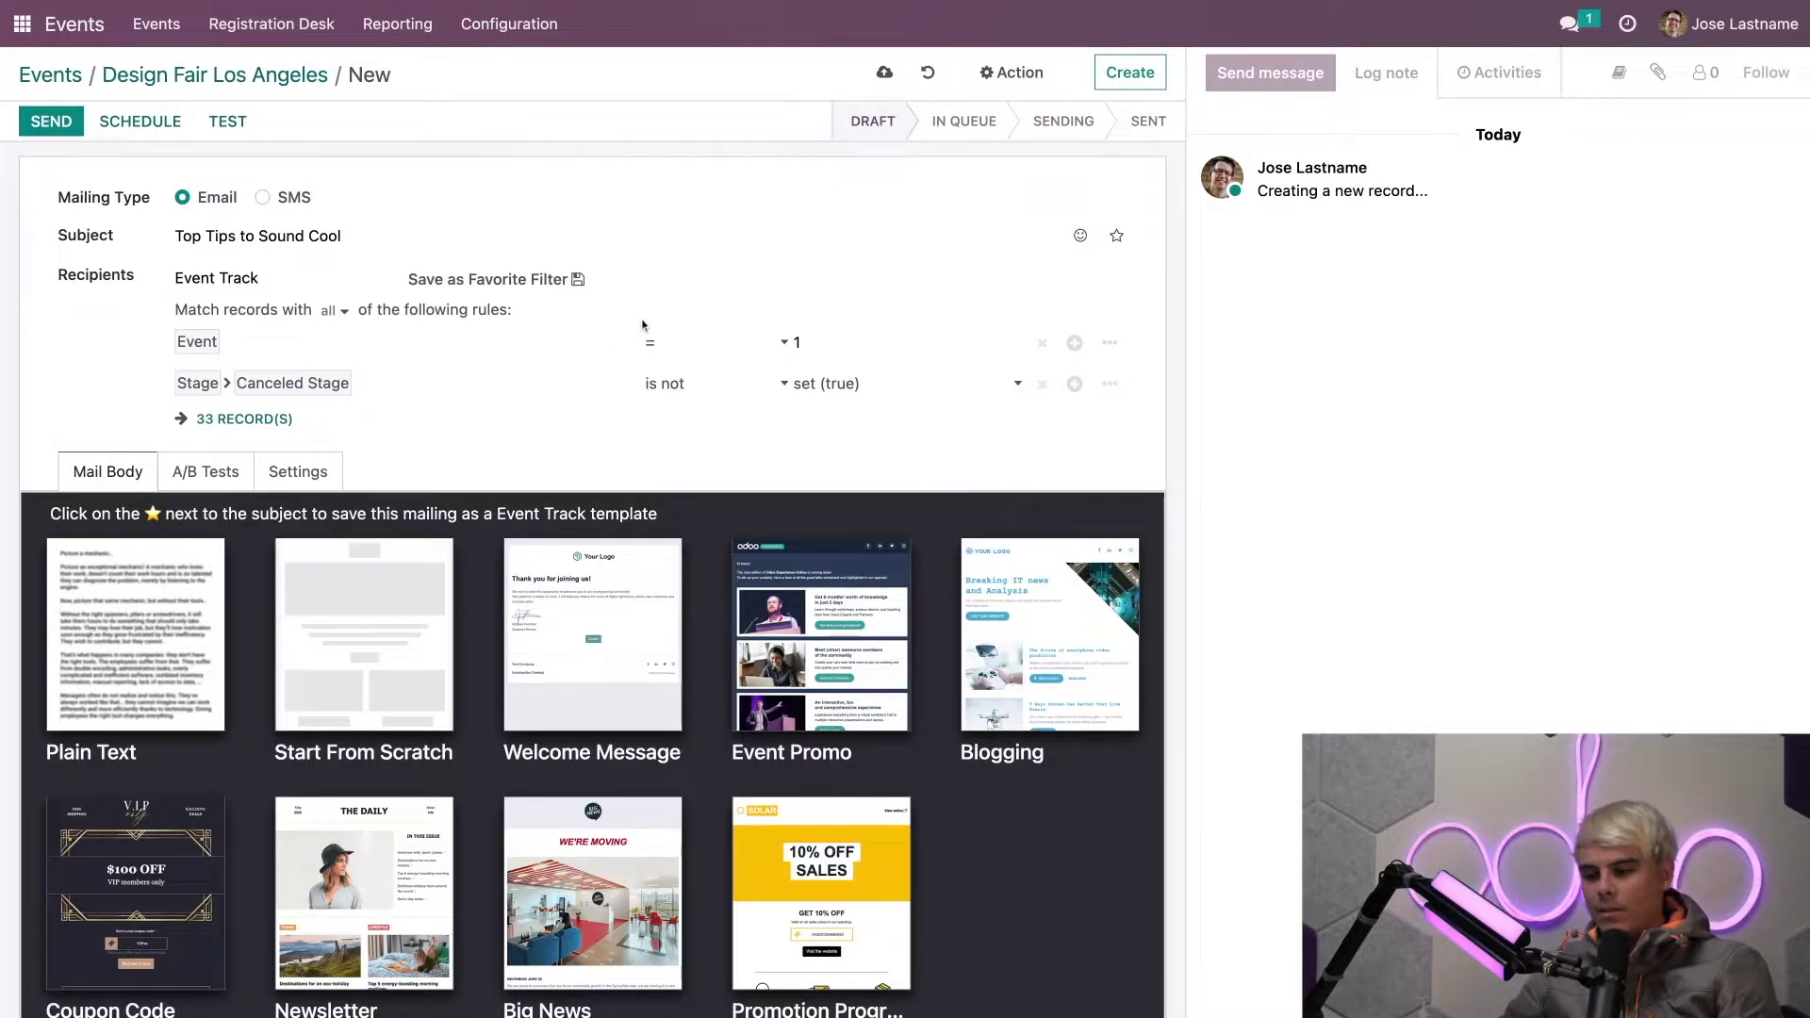
Step: Change the Event recipient rule to 'contains' Design
click(745, 347)
click(837, 341)
text(Design)
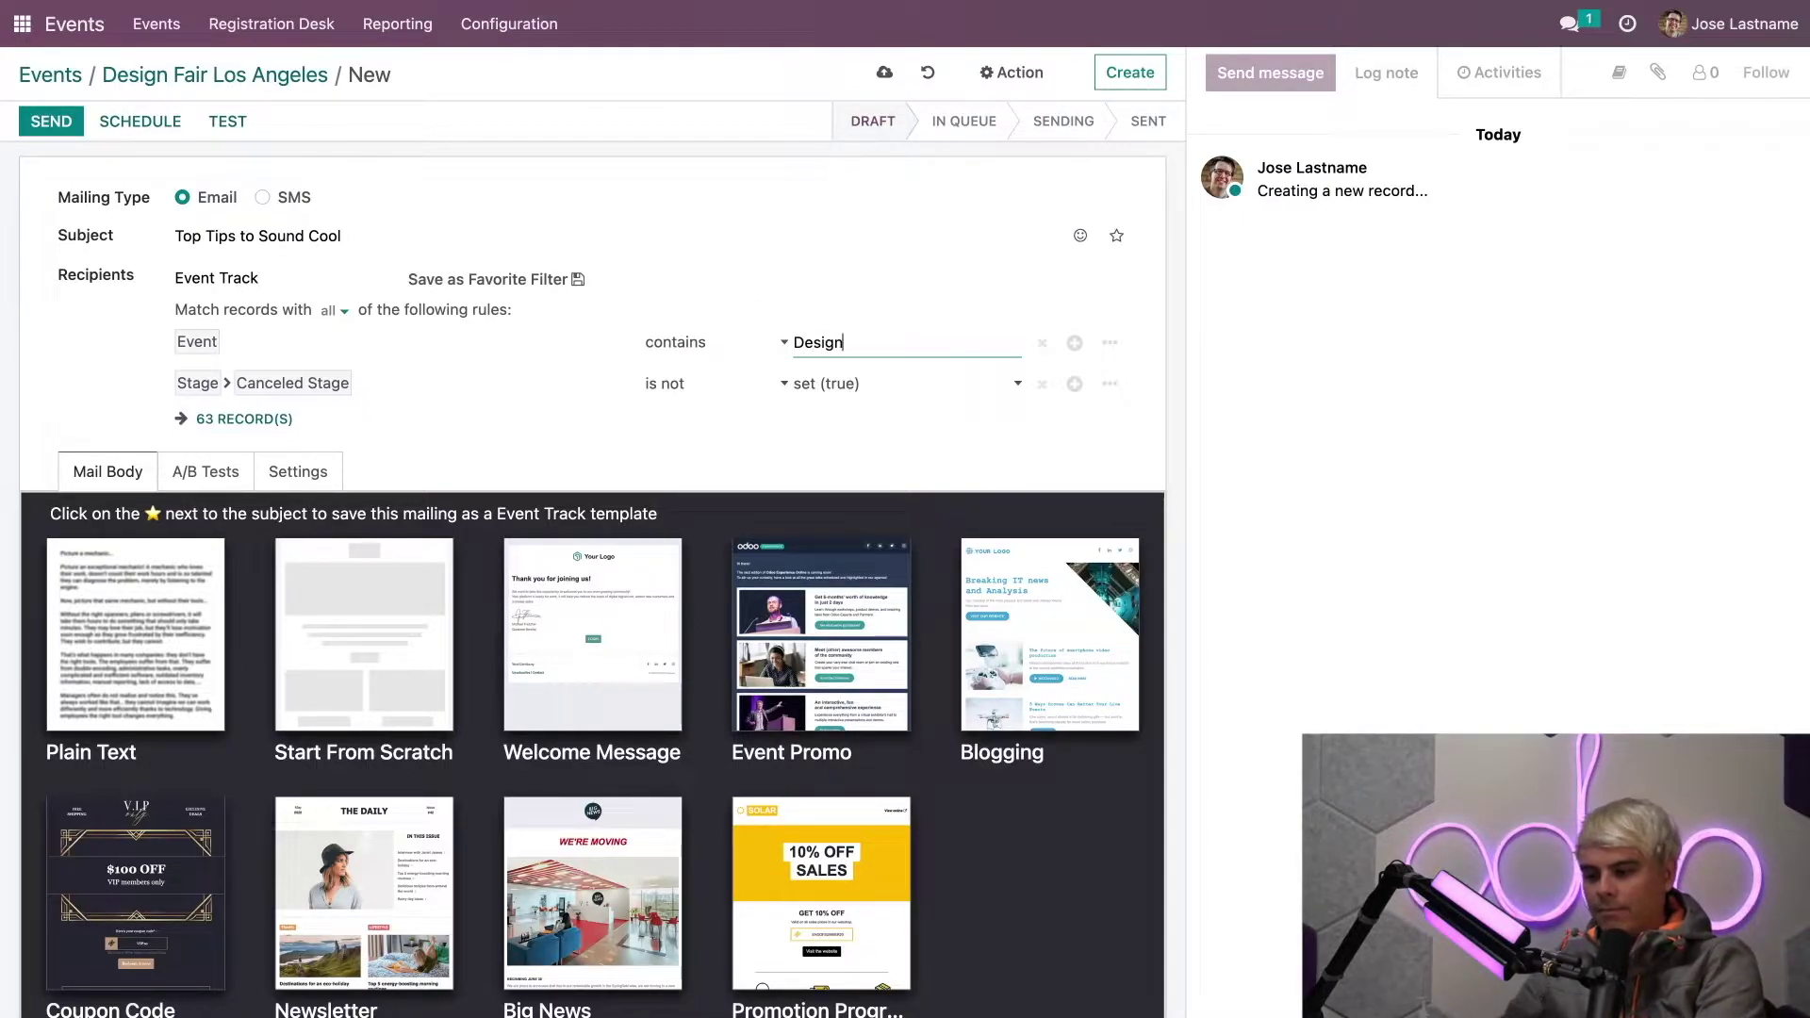
click(934, 311)
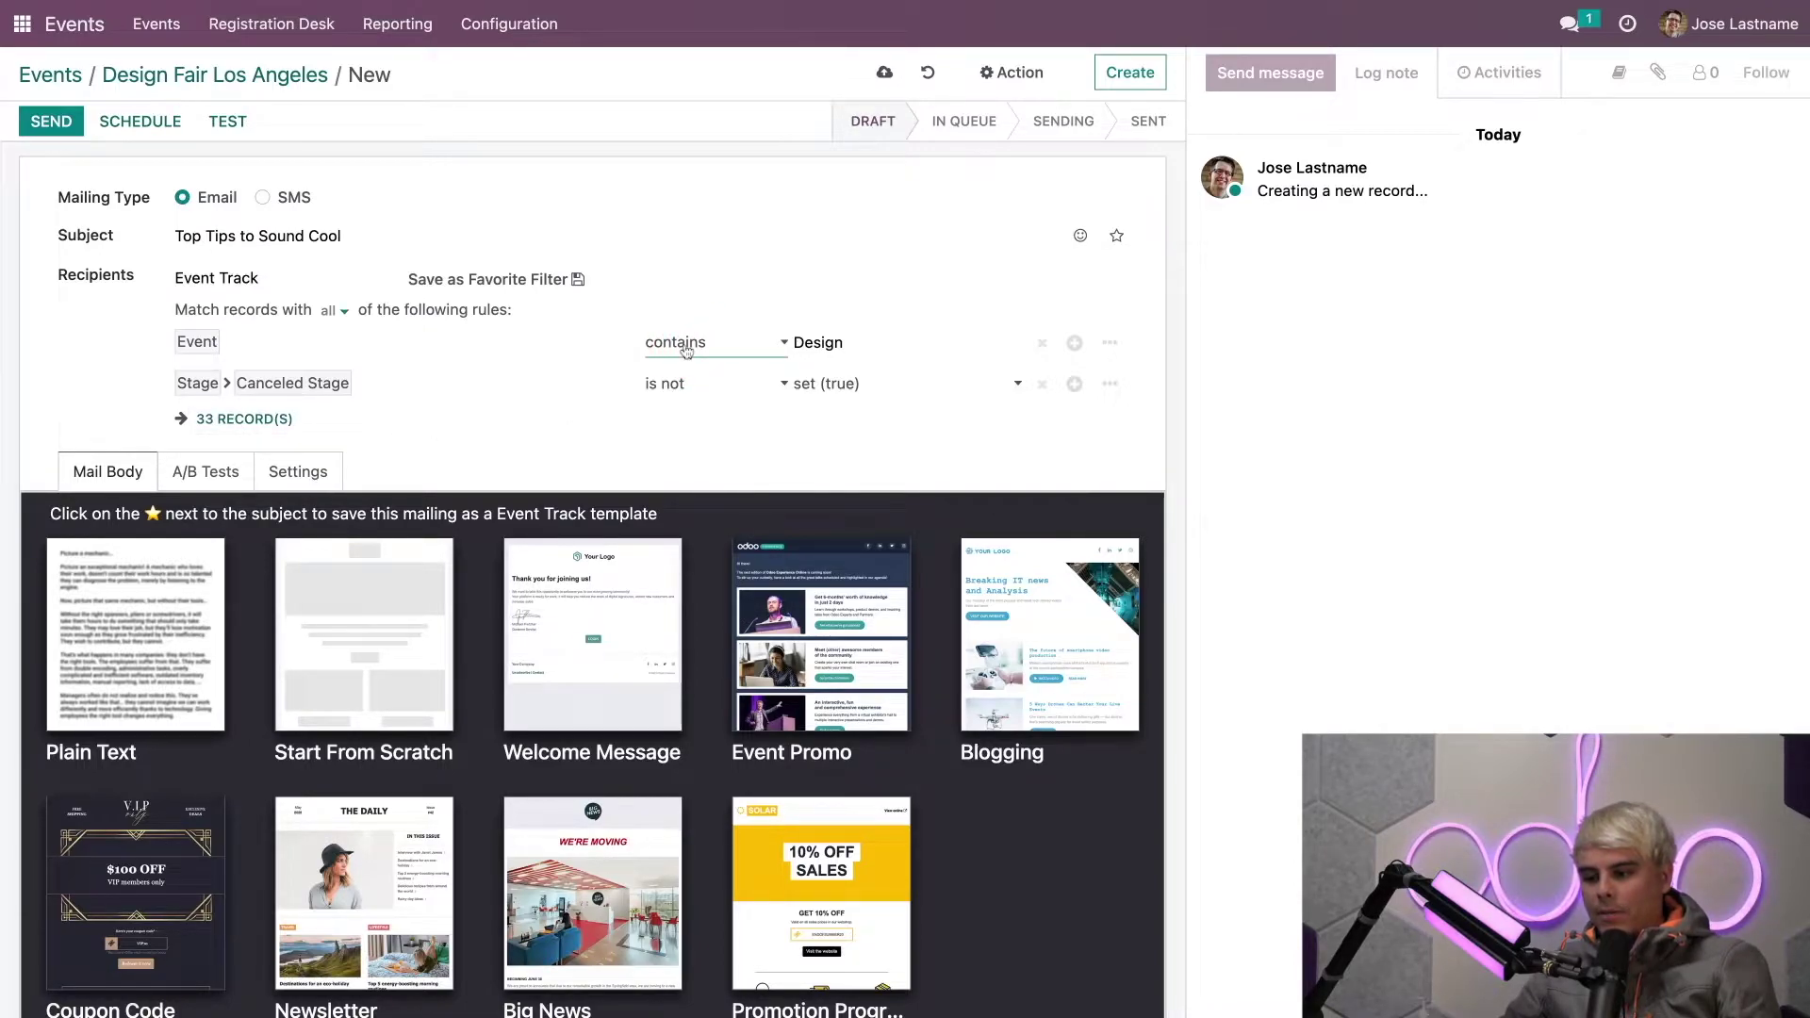
Step: Switch the Canceled Stage rule to 'is', then back to 'is not'
click(732, 392)
click(724, 371)
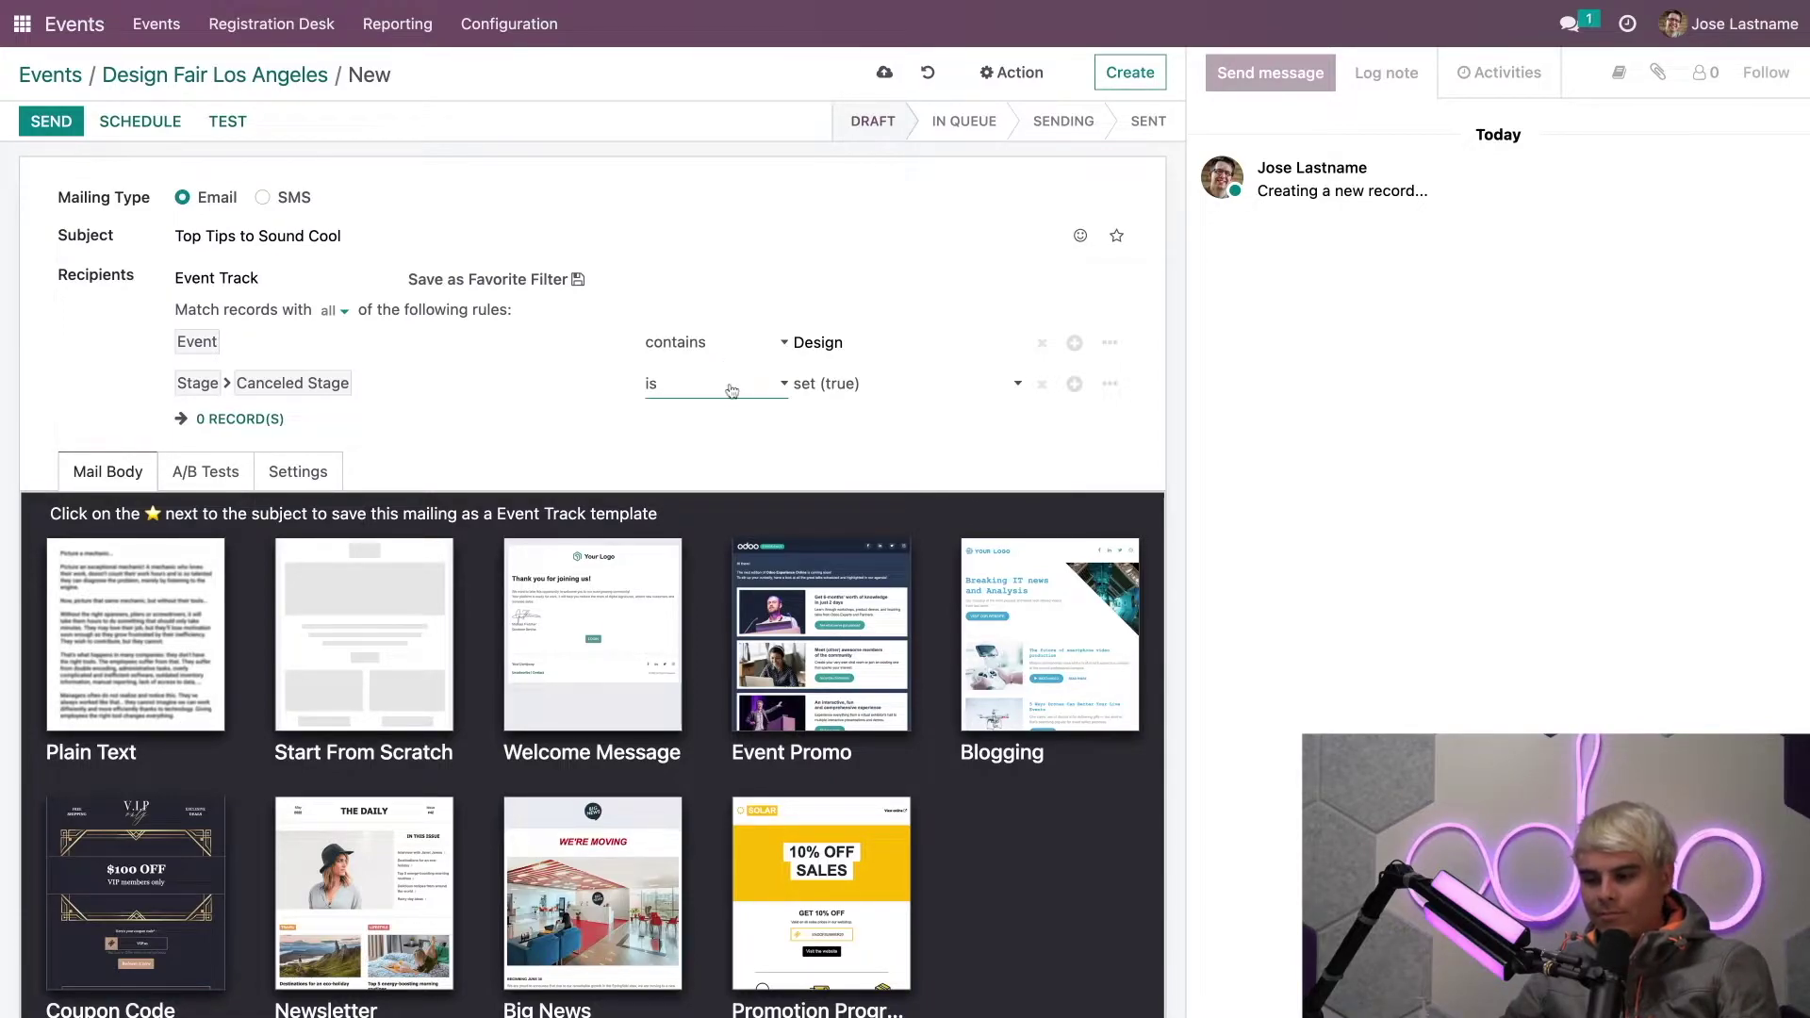
click(731, 390)
click(720, 408)
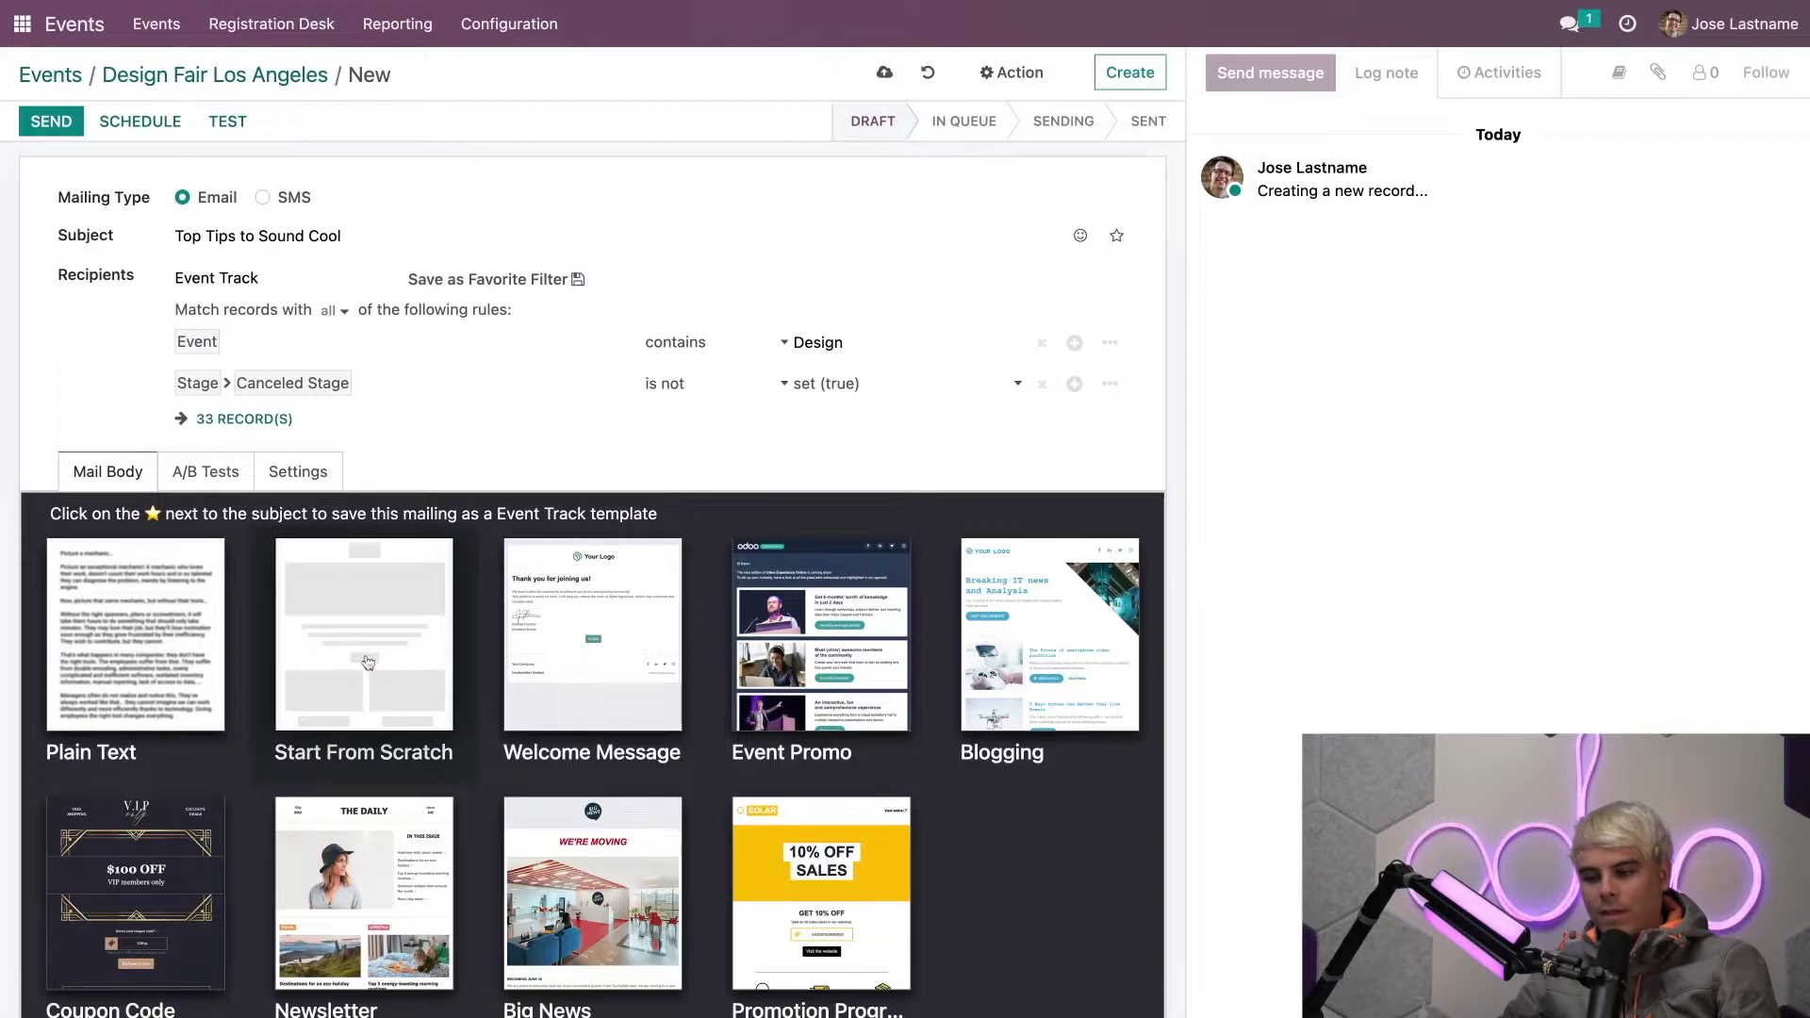
Step: Start the email from scratch and add Left Logo, Title and Big Boxes blocks
click(424, 661)
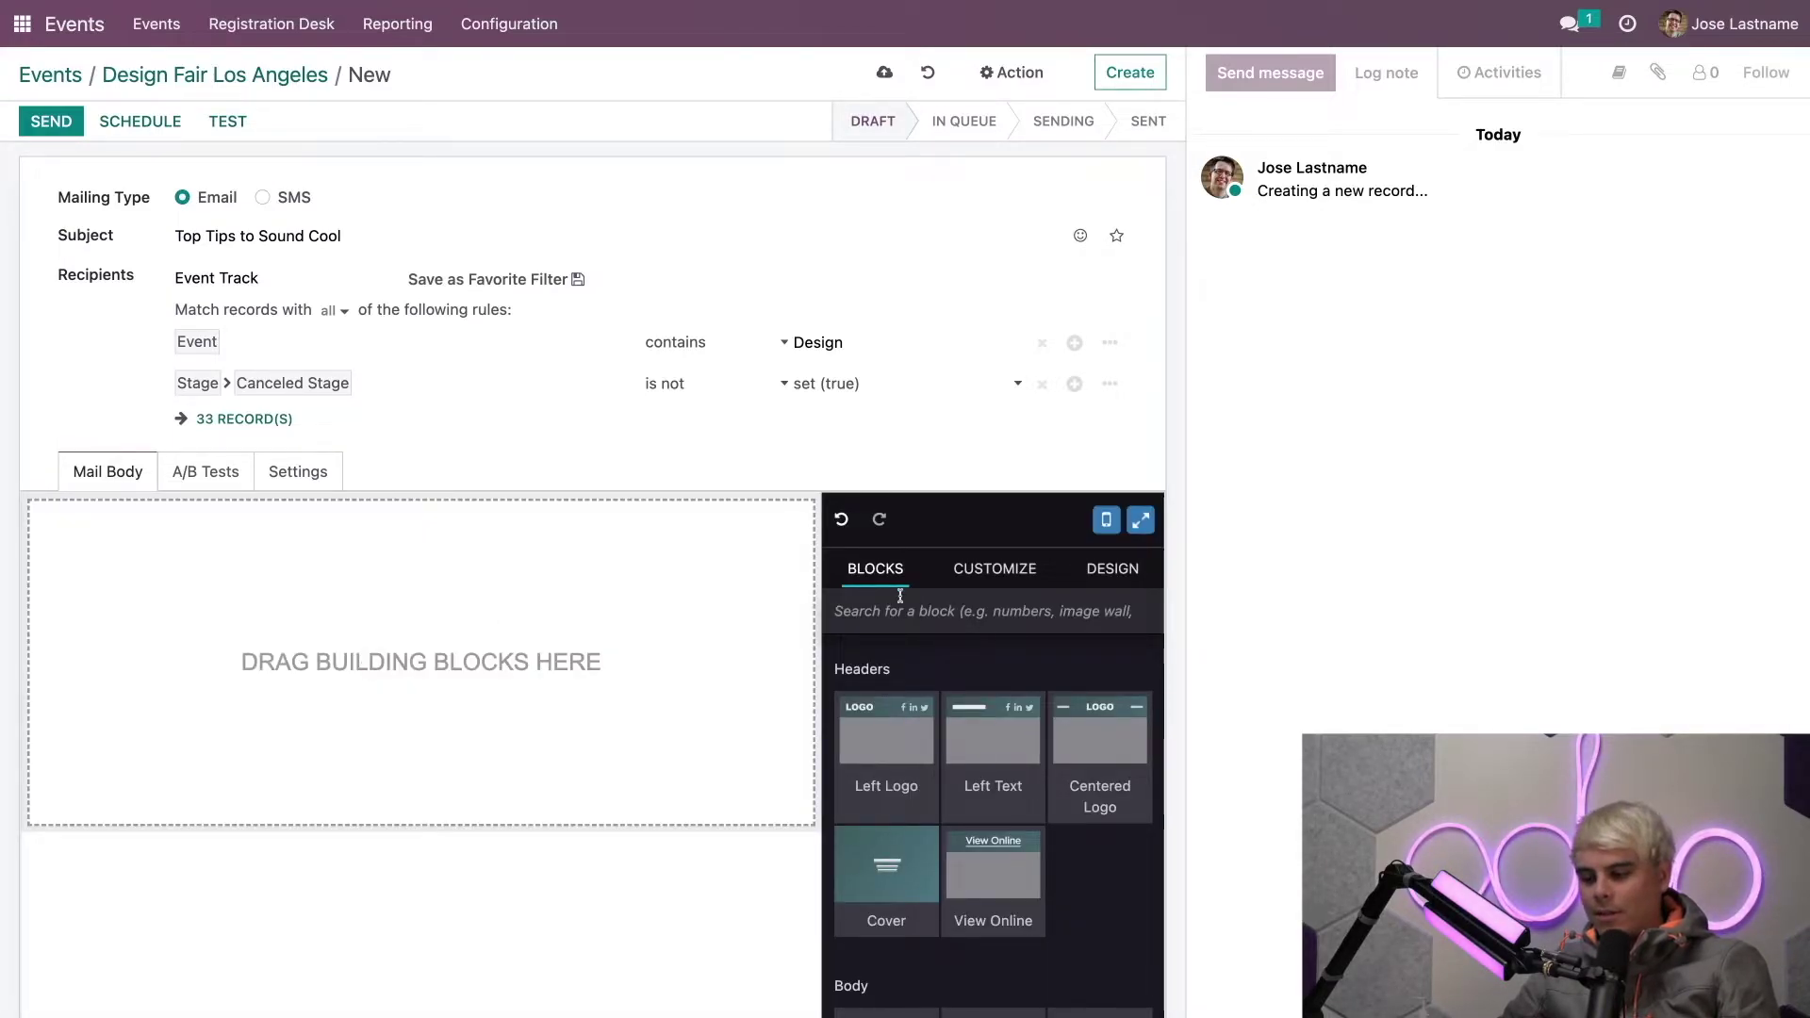
drag(886, 760, 628, 756)
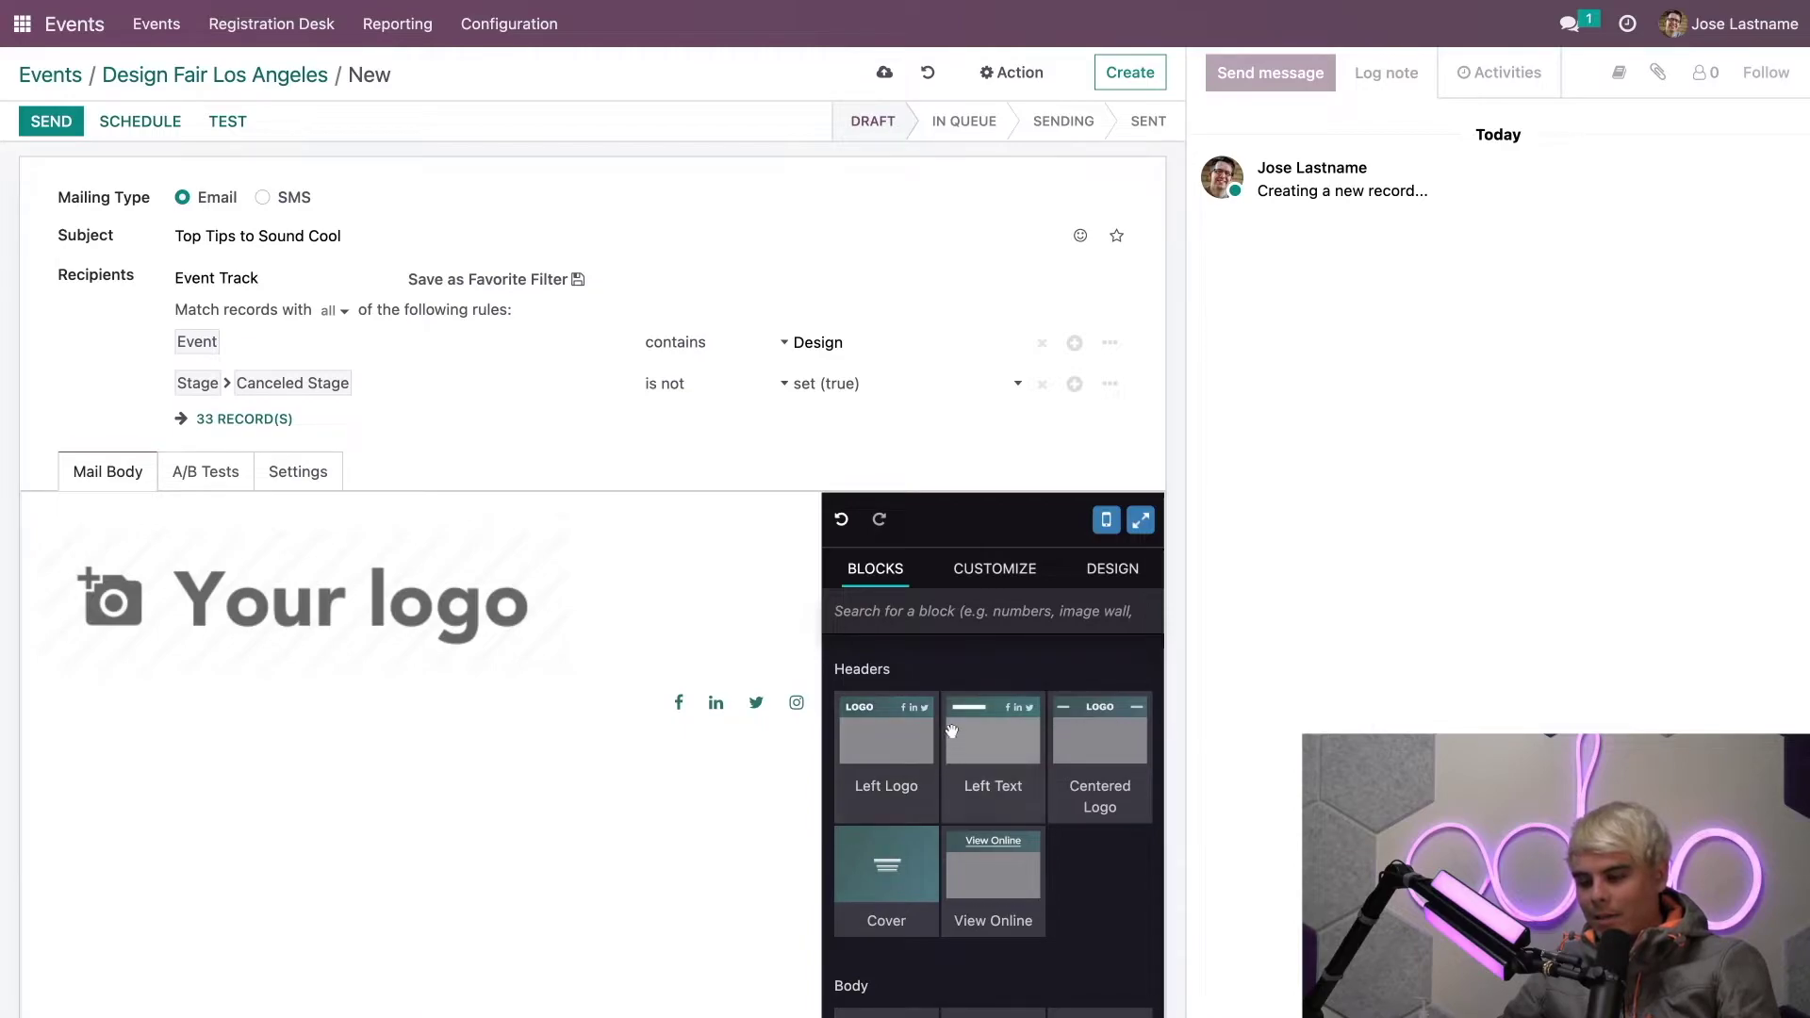
scroll(976, 673, down, 2)
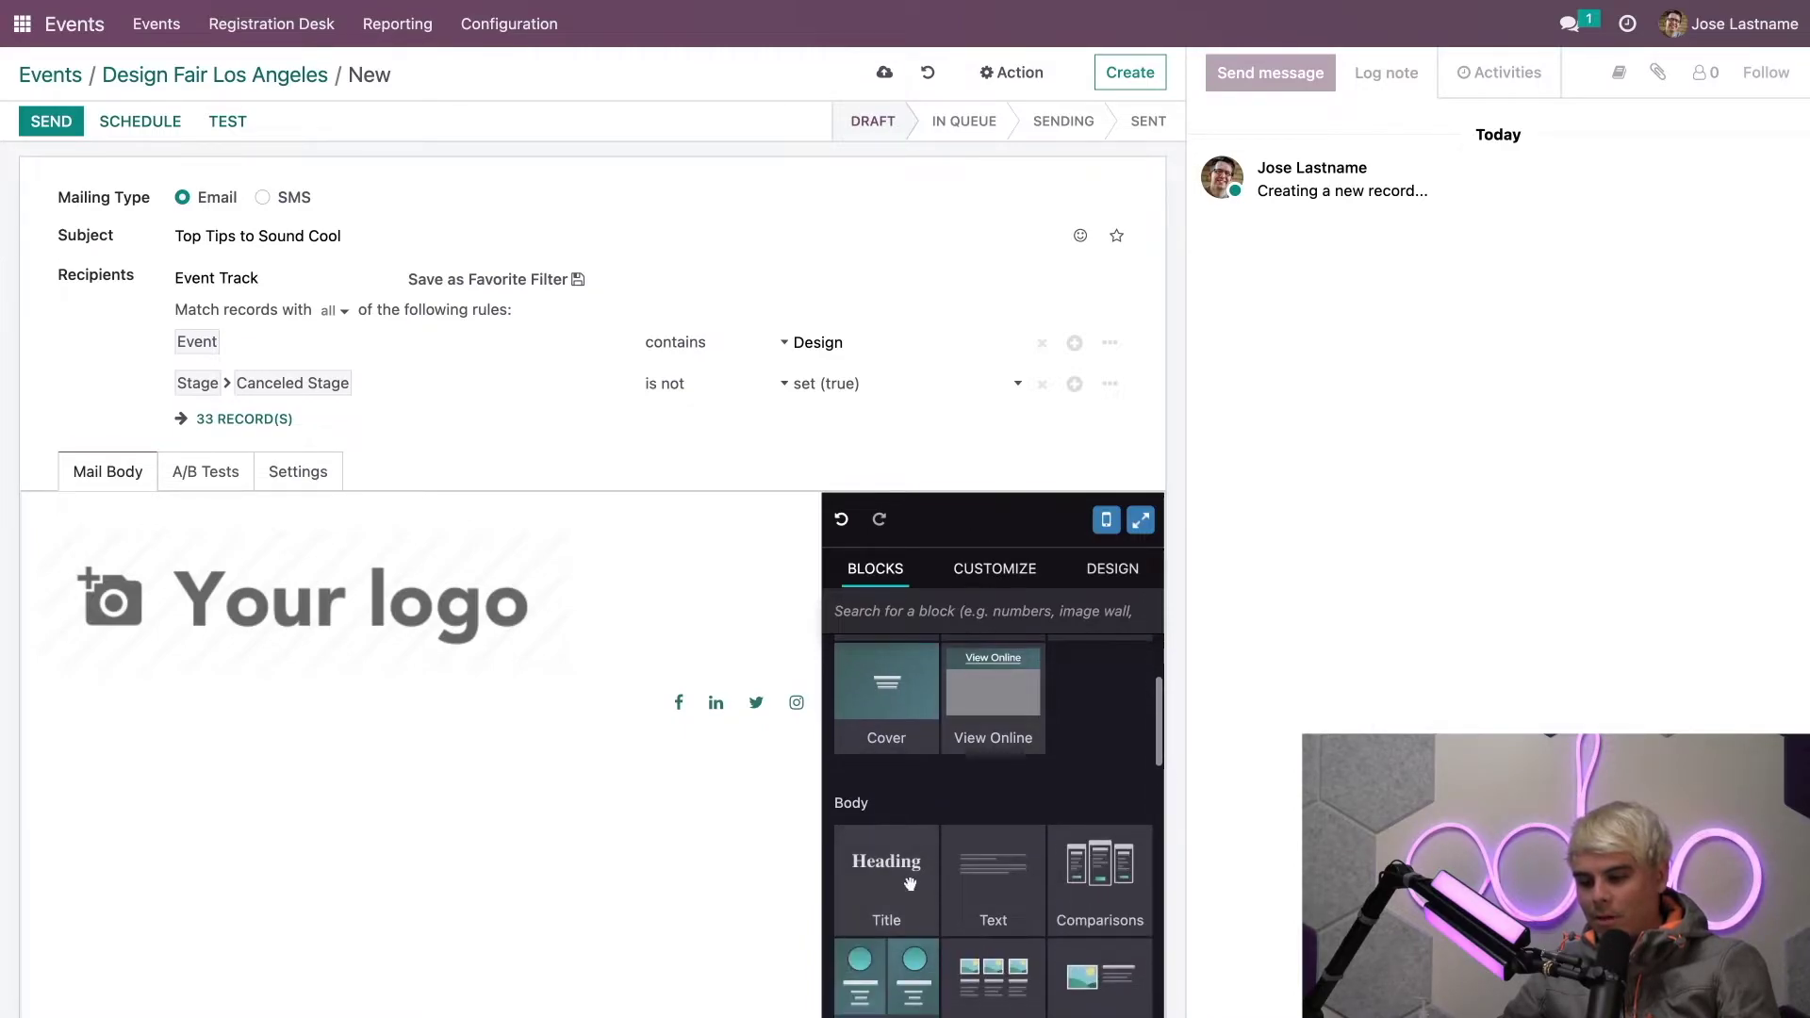
drag(905, 881, 509, 848)
scroll(889, 828, down, 2)
drag(889, 828, 574, 953)
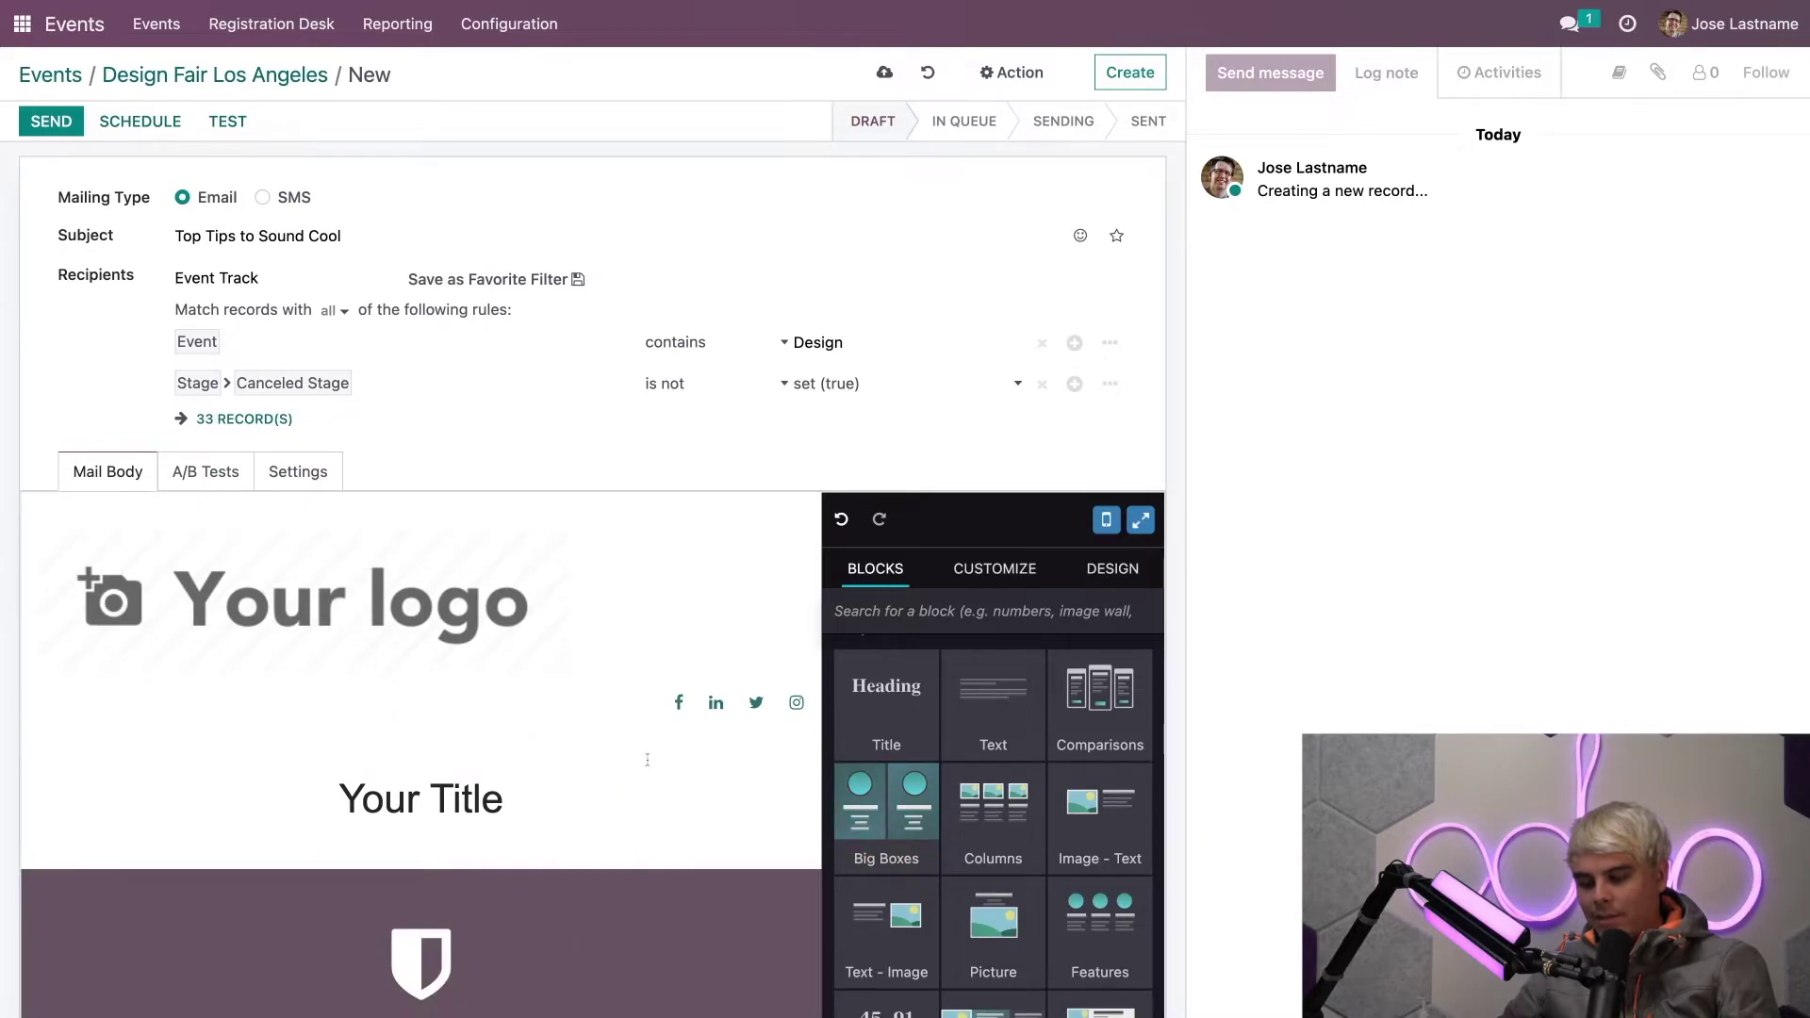
scroll(646, 754, down, 2)
scroll(647, 759, down, 2)
scroll(632, 726, up, 5)
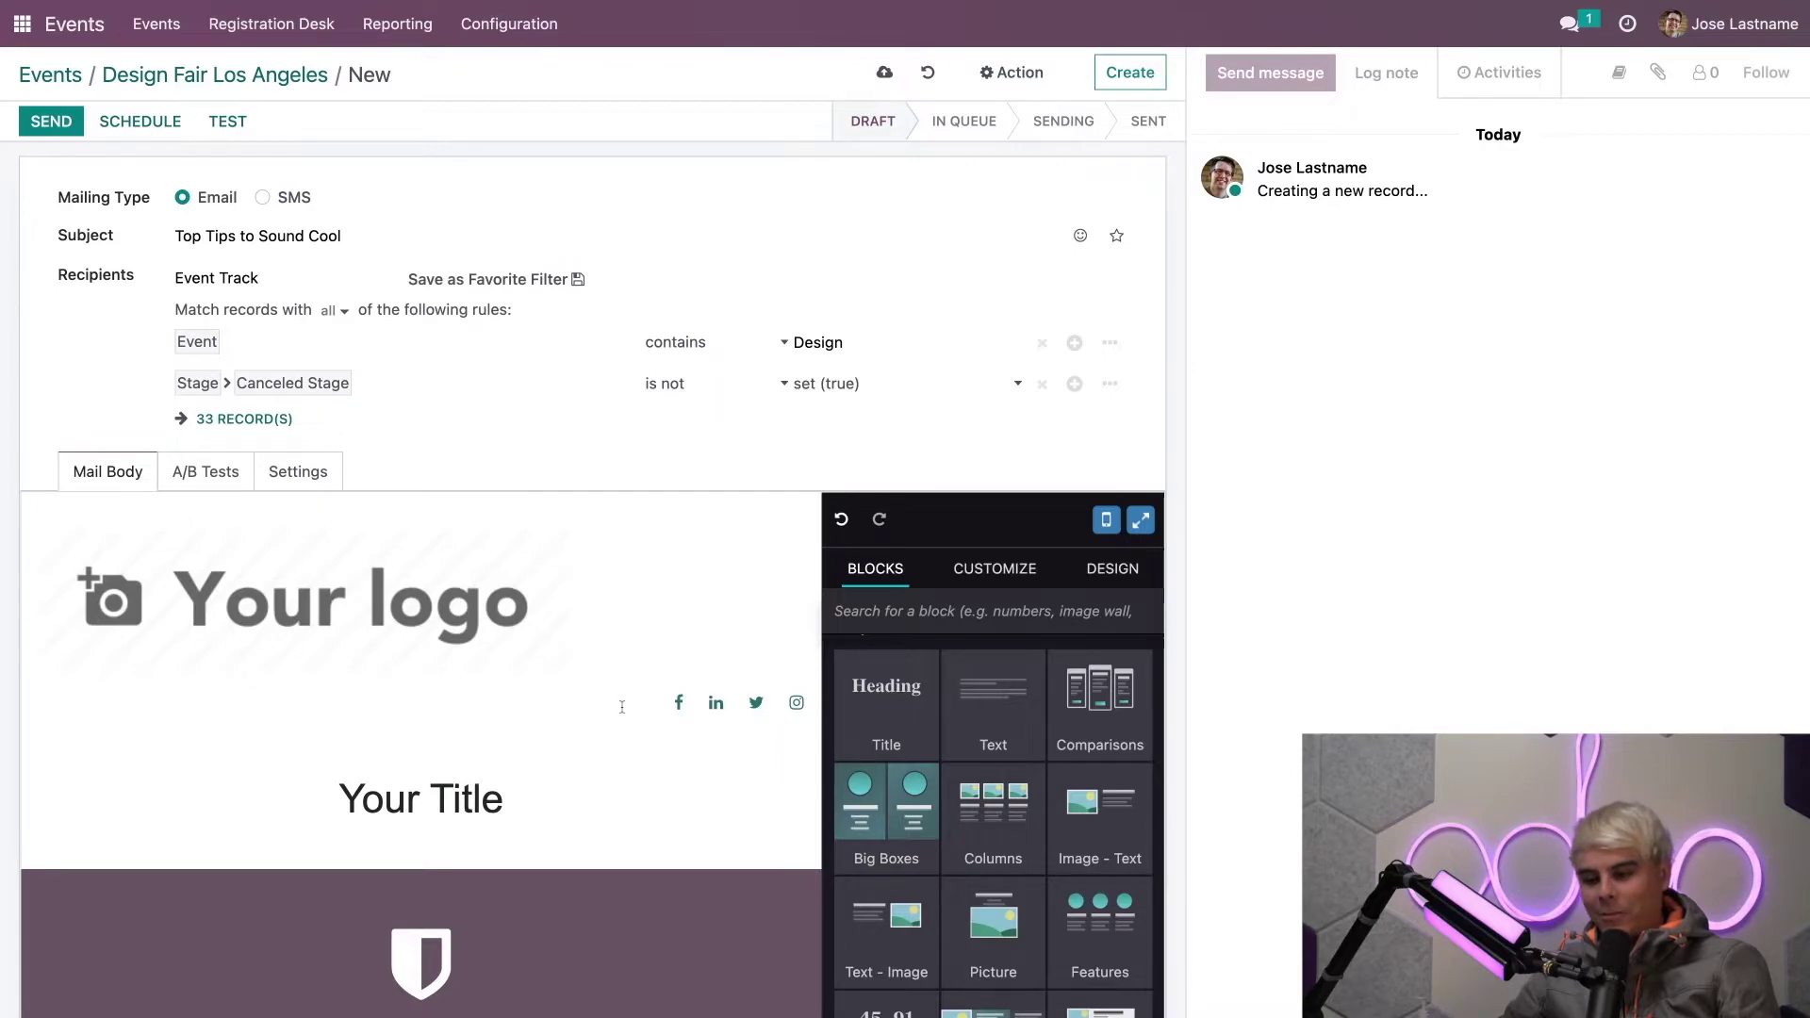
Step: Replace the title text with the sender's name and view the mailing settings
triple_click(532, 807)
text(Jose)
click(769, 443)
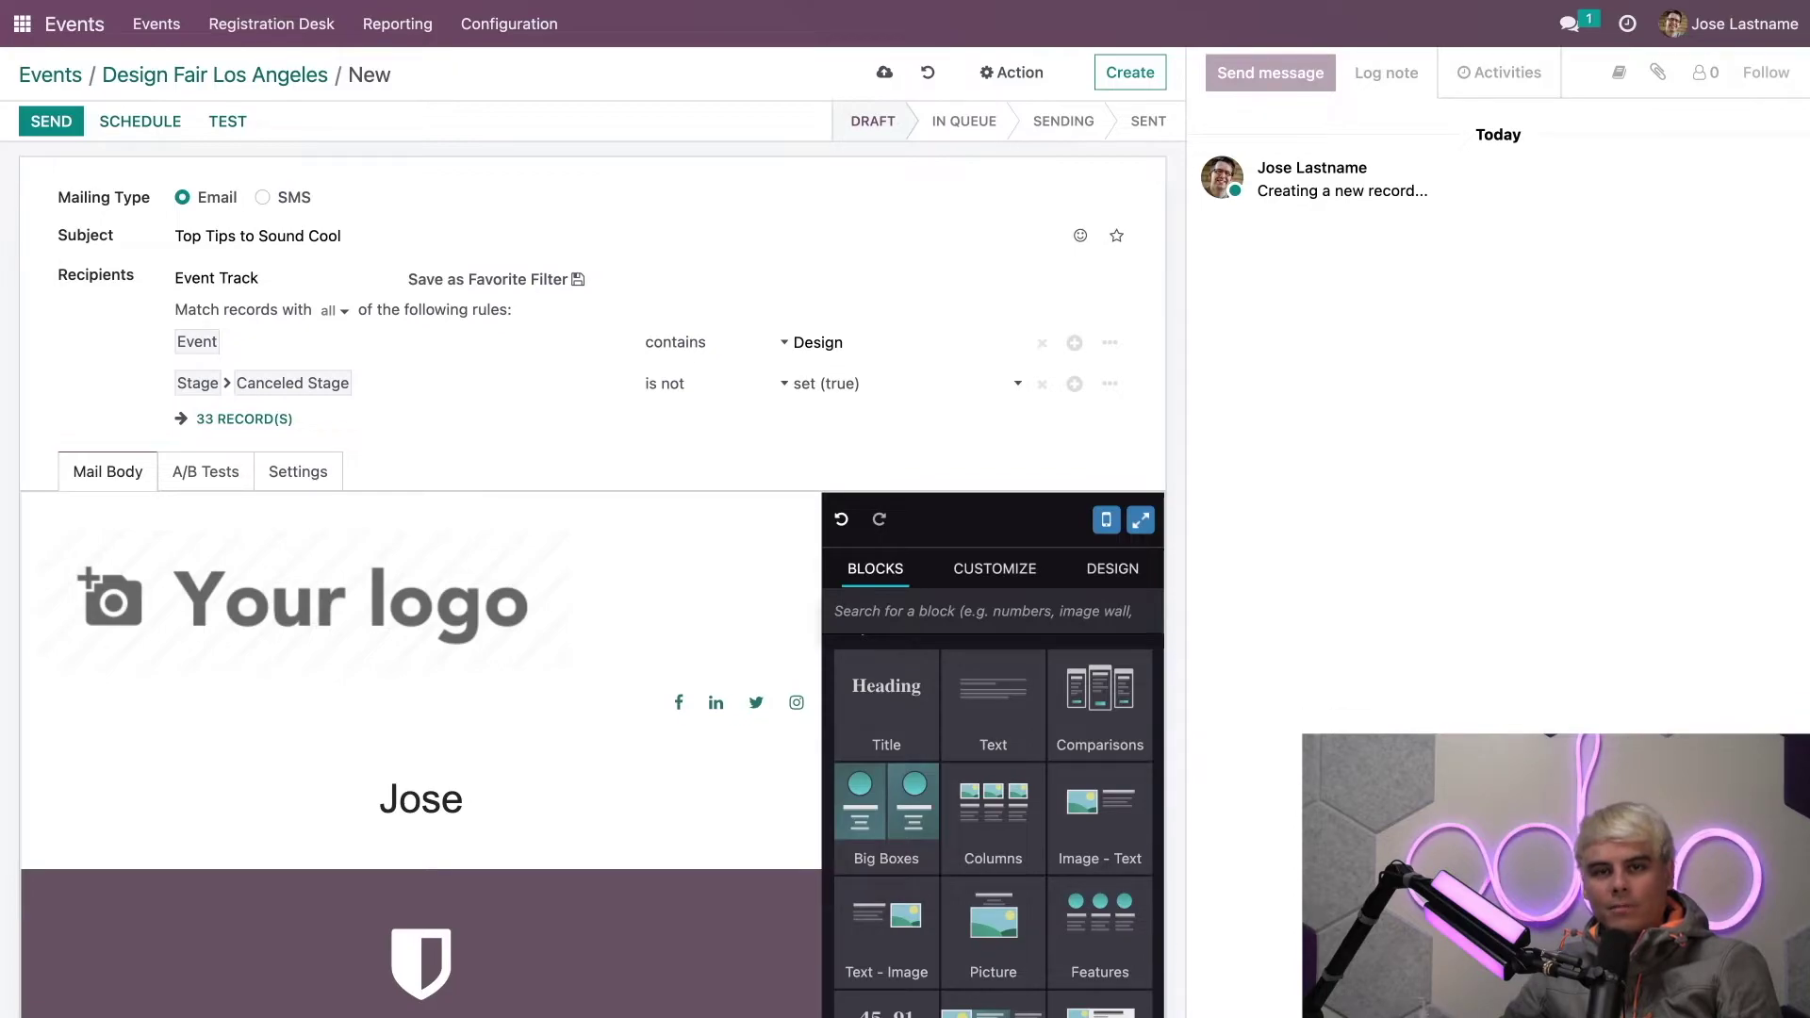
click(319, 470)
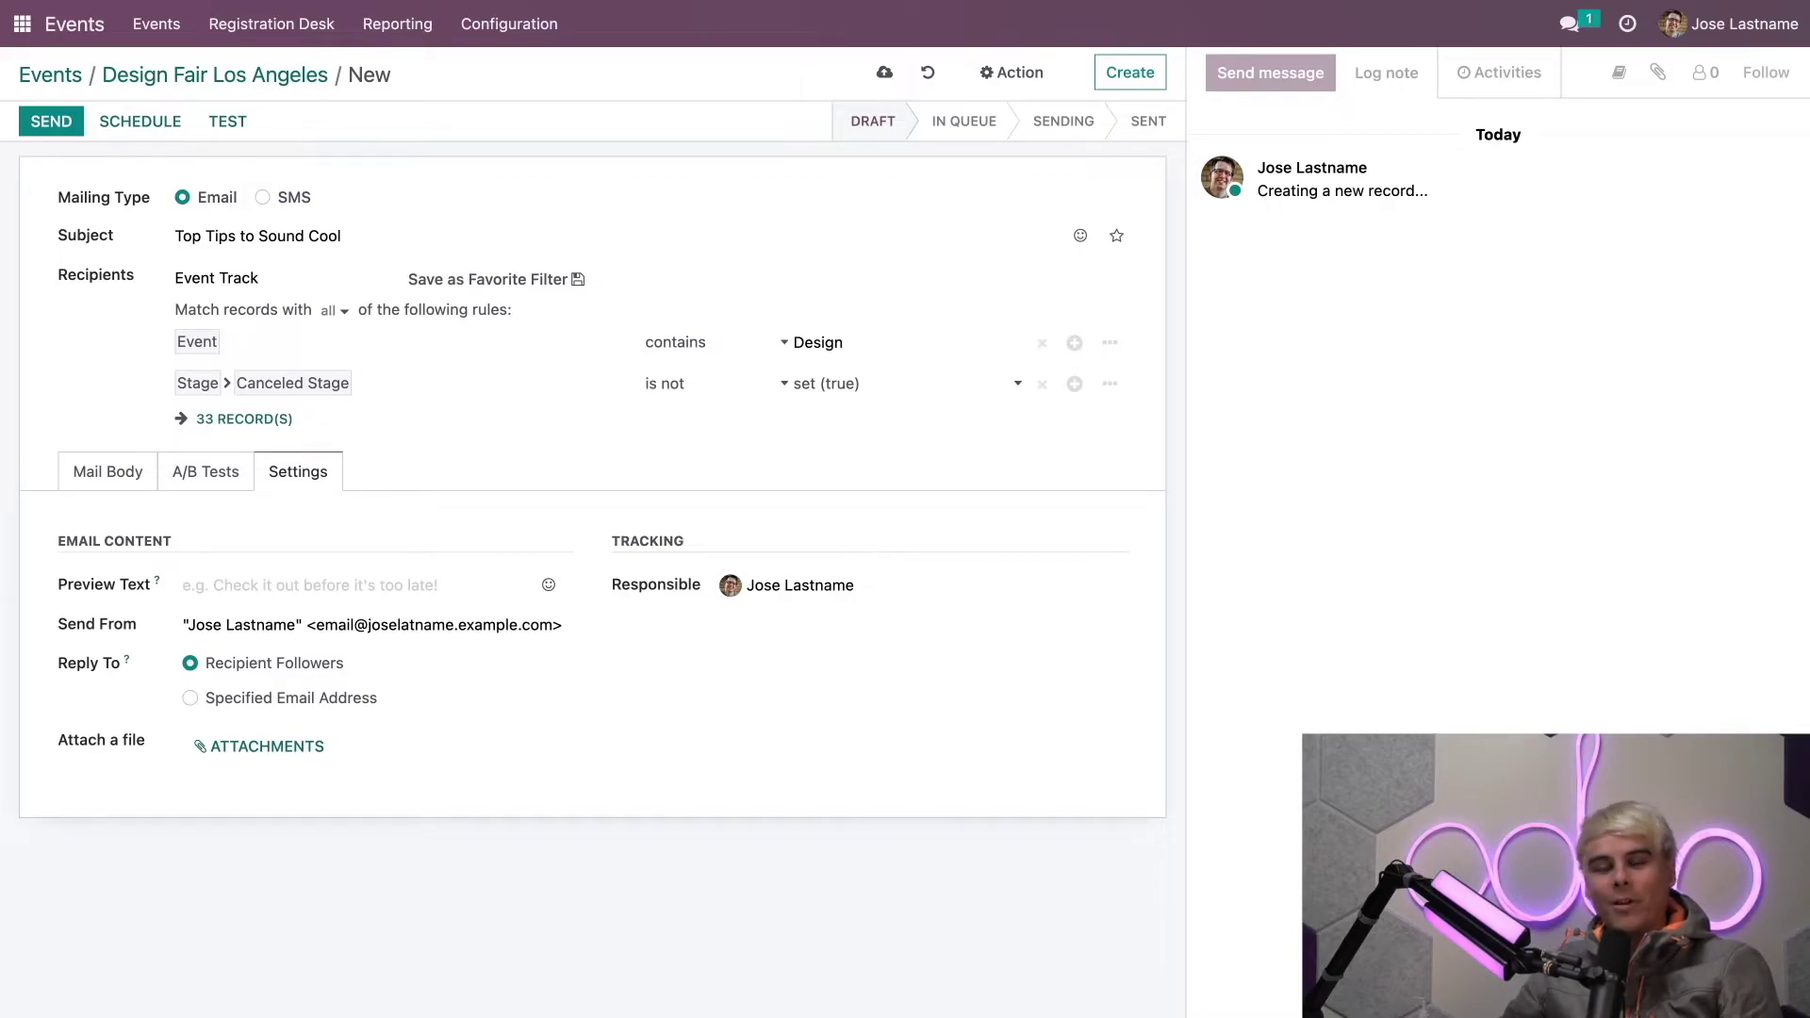
Step: Attach the top-tips PDF and set the preview text to 'Hot Tips for Local Speakers'
click(268, 747)
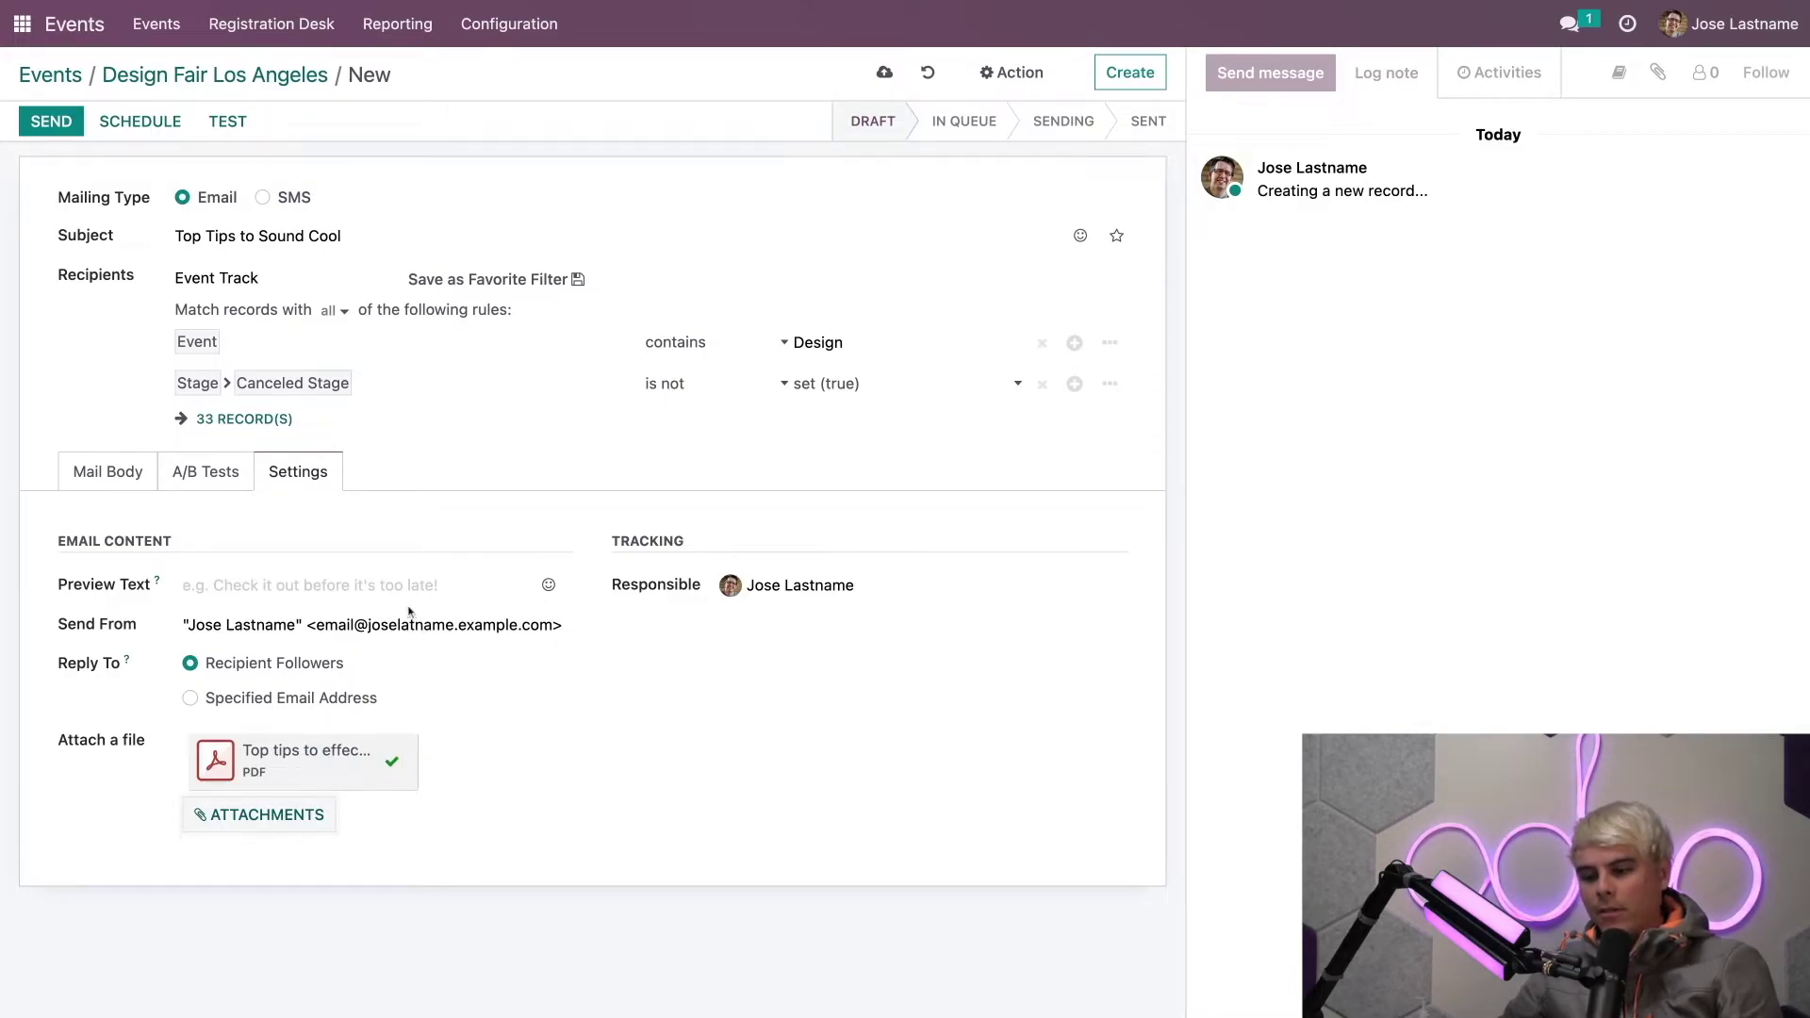
click(386, 586)
text(Hot Tips for Local Speakers)
click(799, 766)
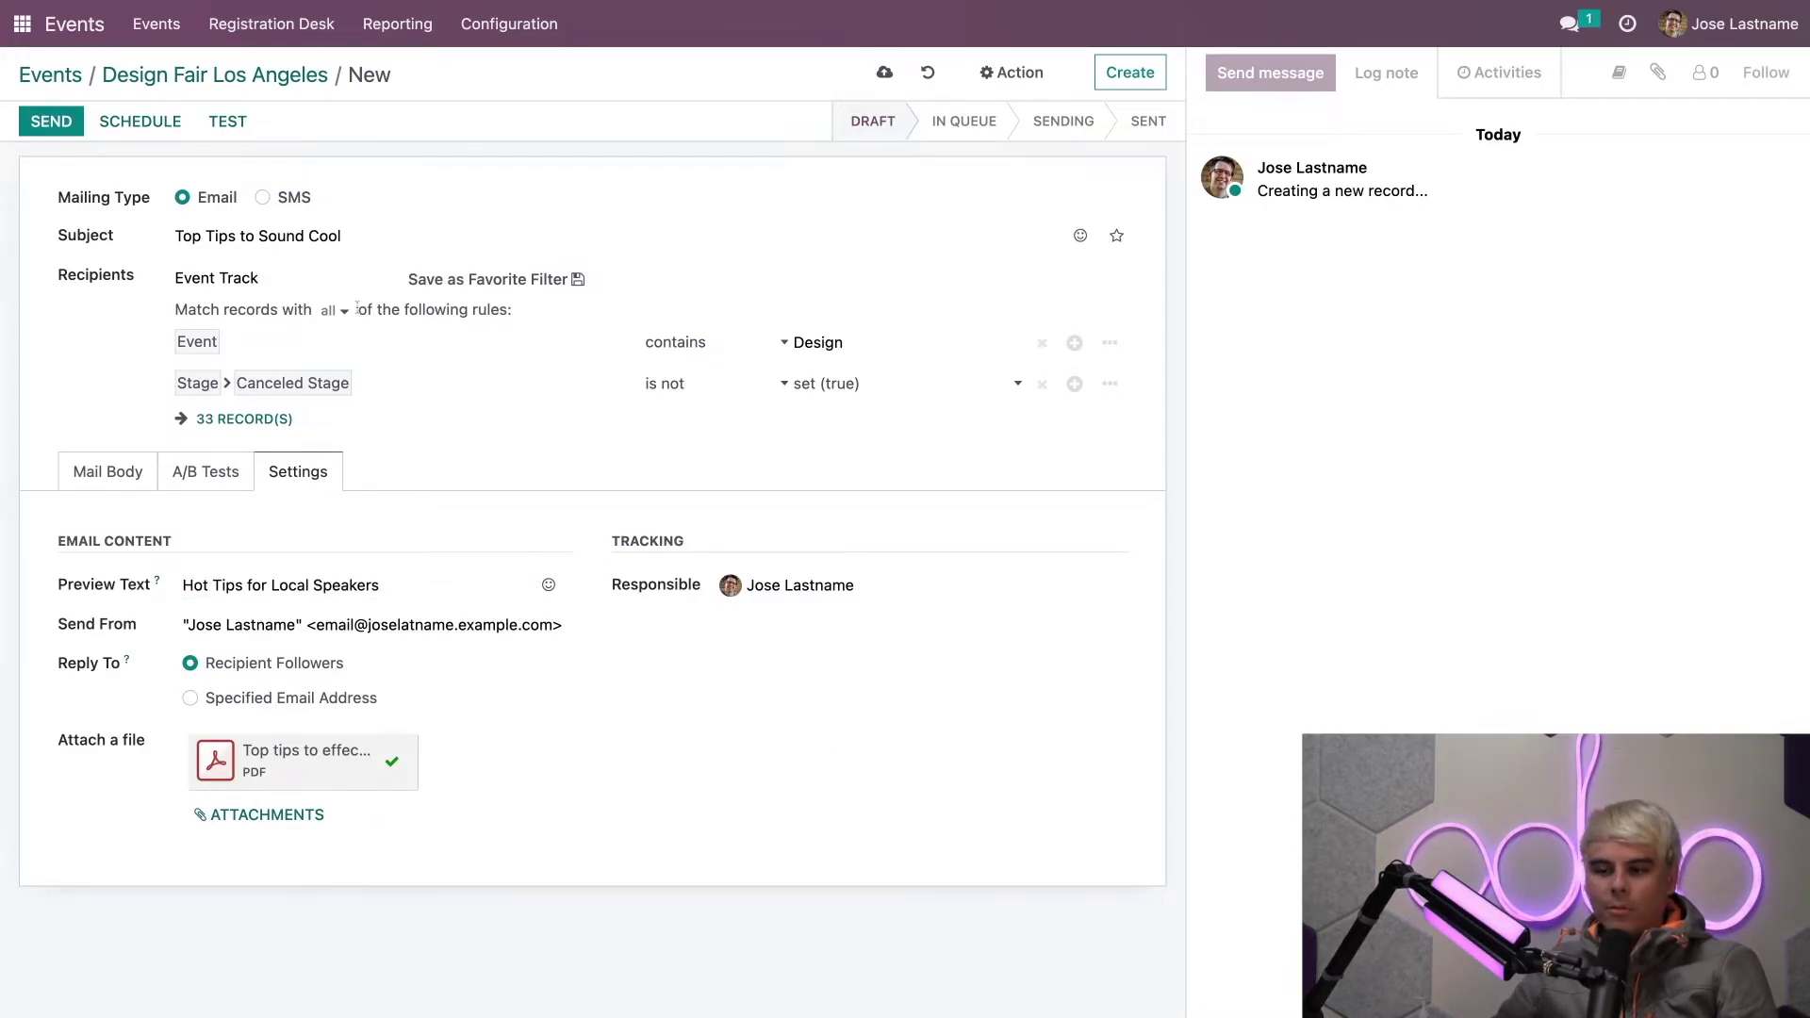
Step: Send the email to all recipients and return to the Design Fair Los Angeles event
click(54, 130)
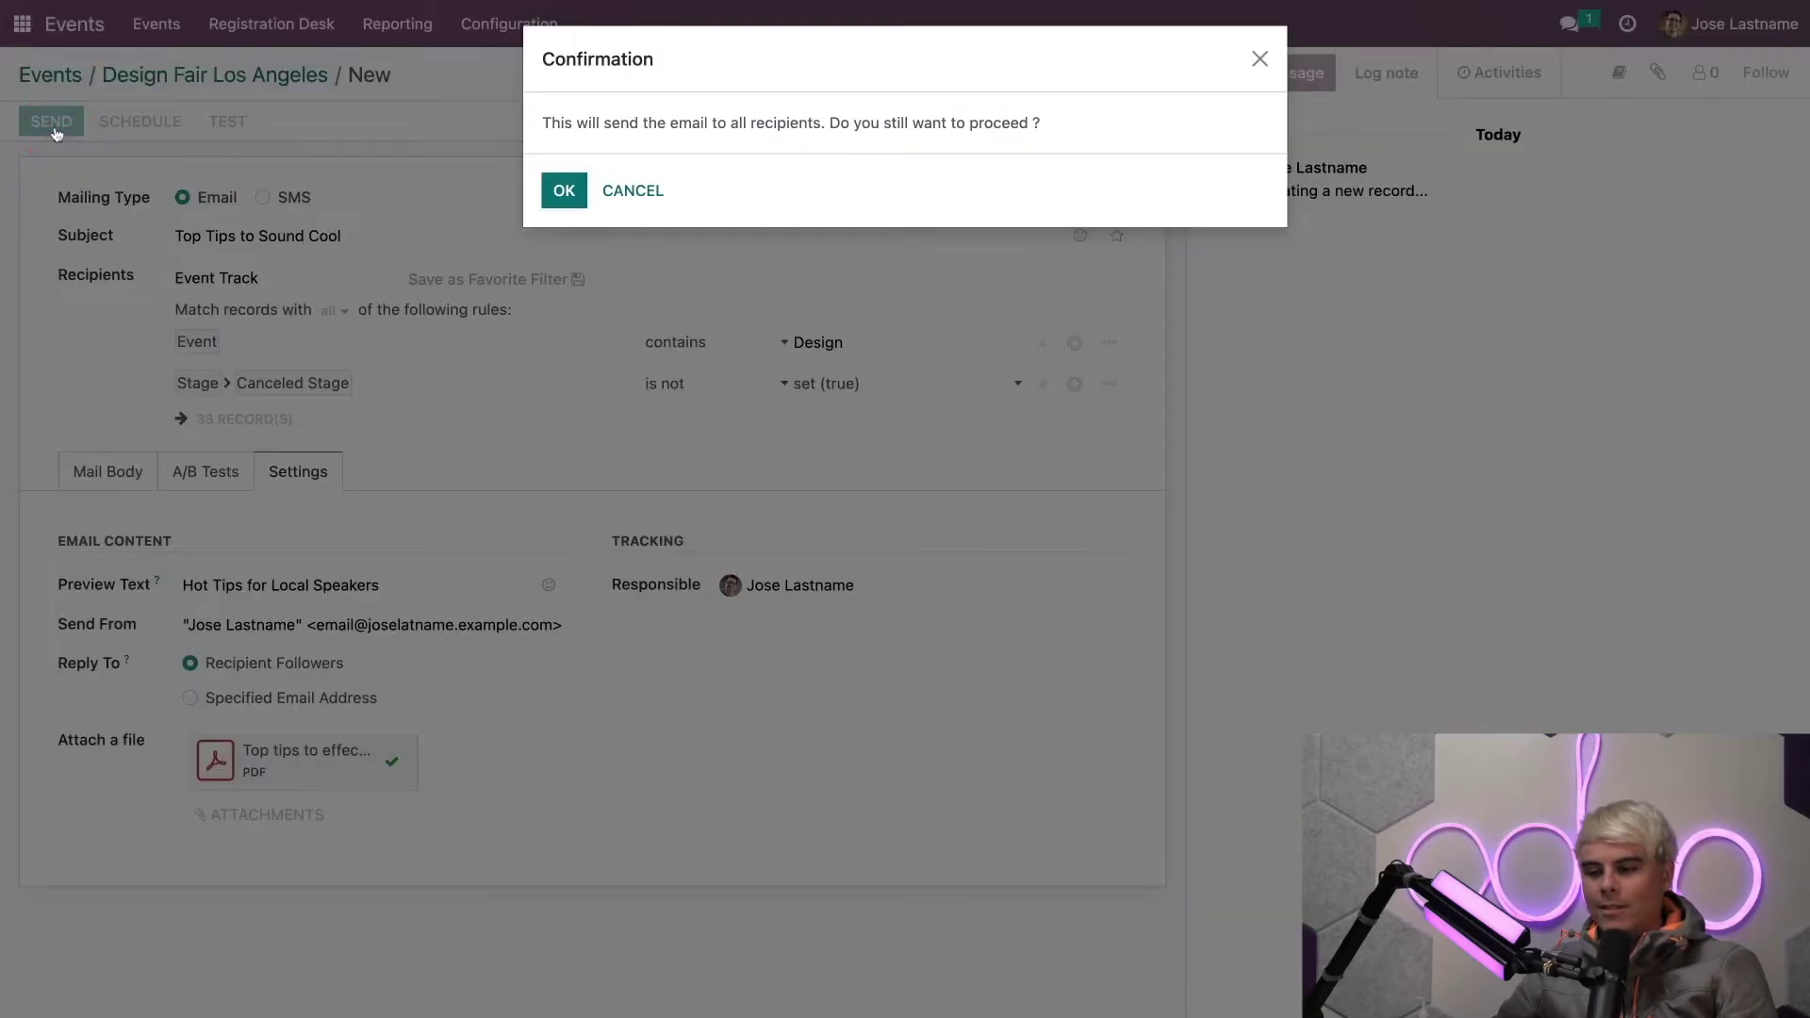
click(567, 194)
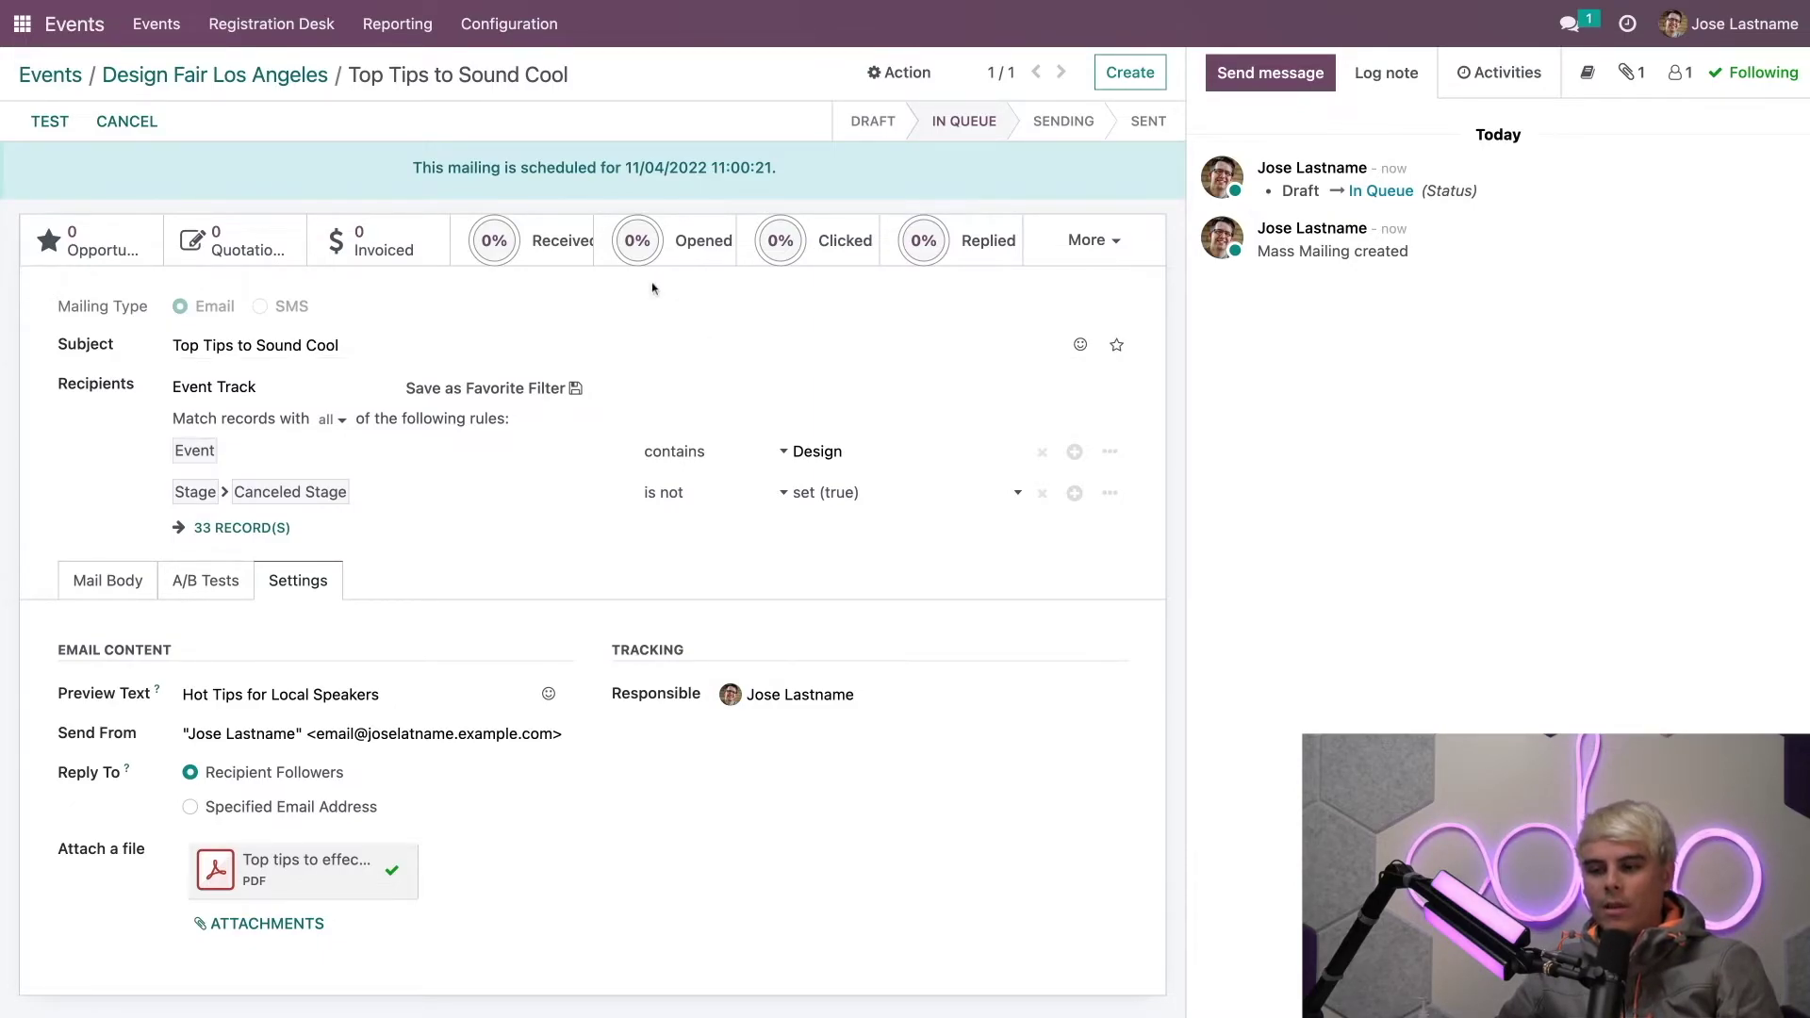
click(257, 77)
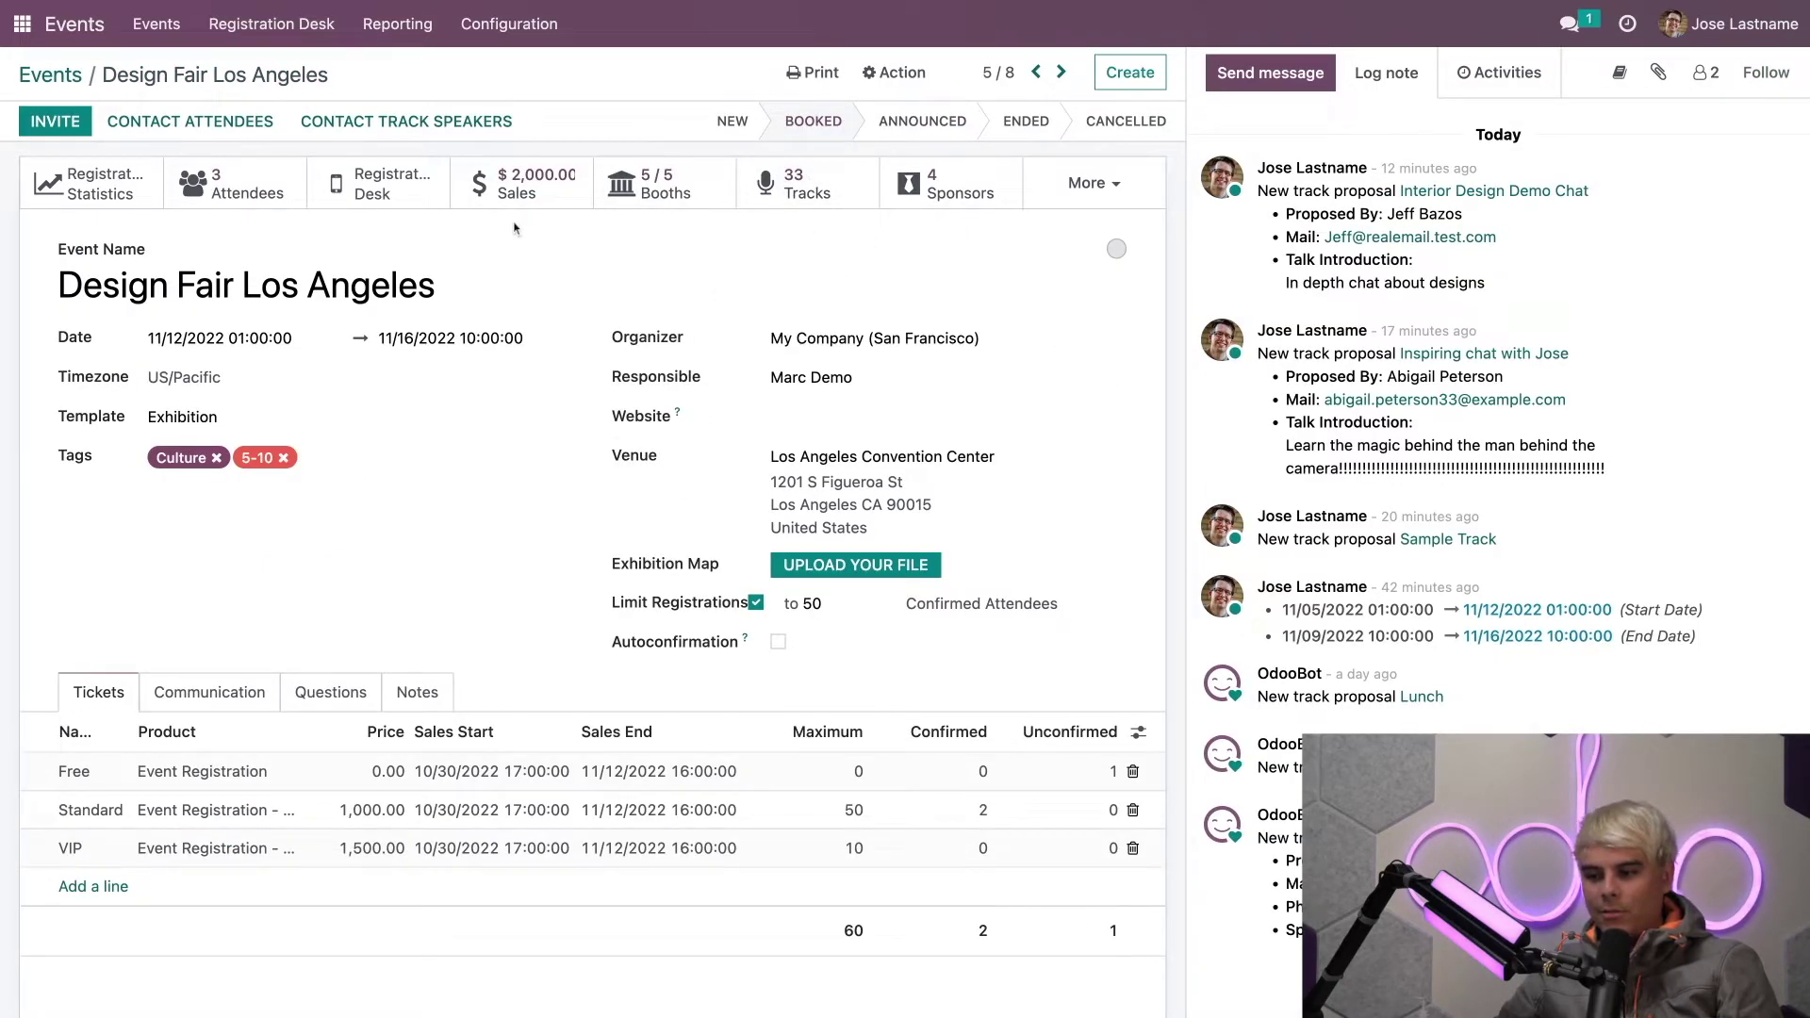
Step: Start an SMS mailing to the track speakers with subject 'Be on Time' and many exclamation marks
click(396, 123)
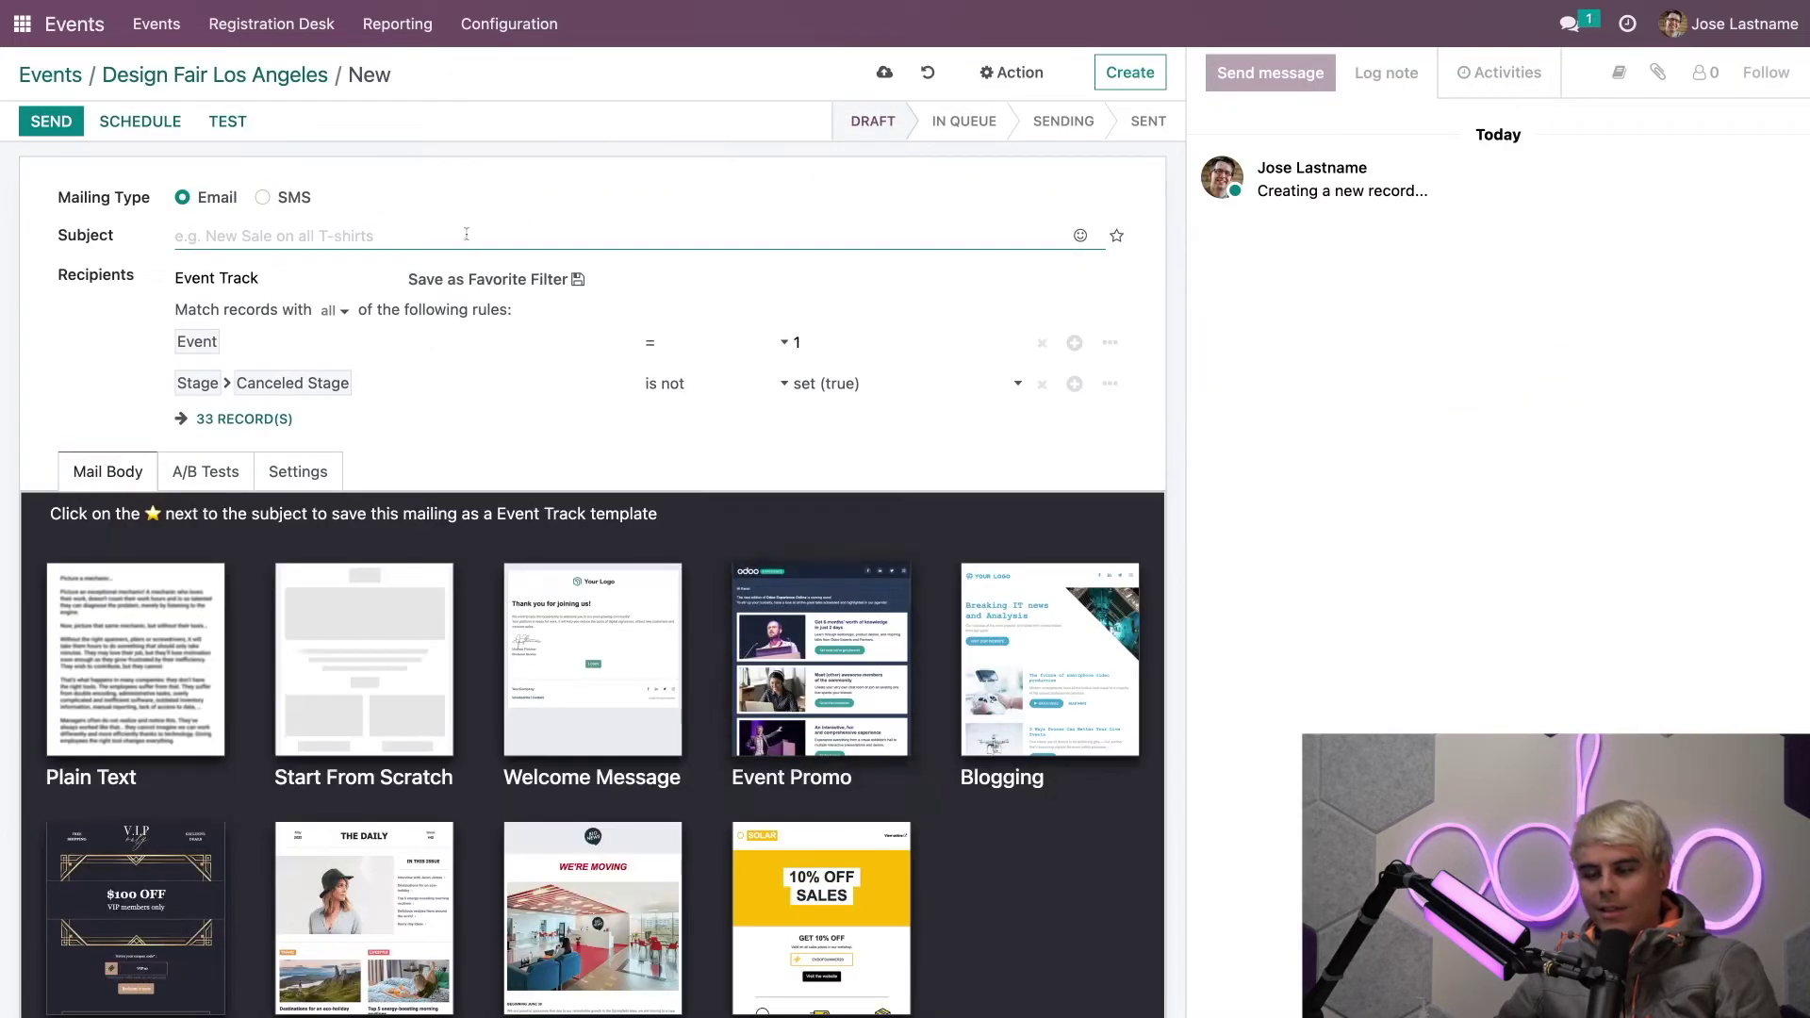
click(265, 200)
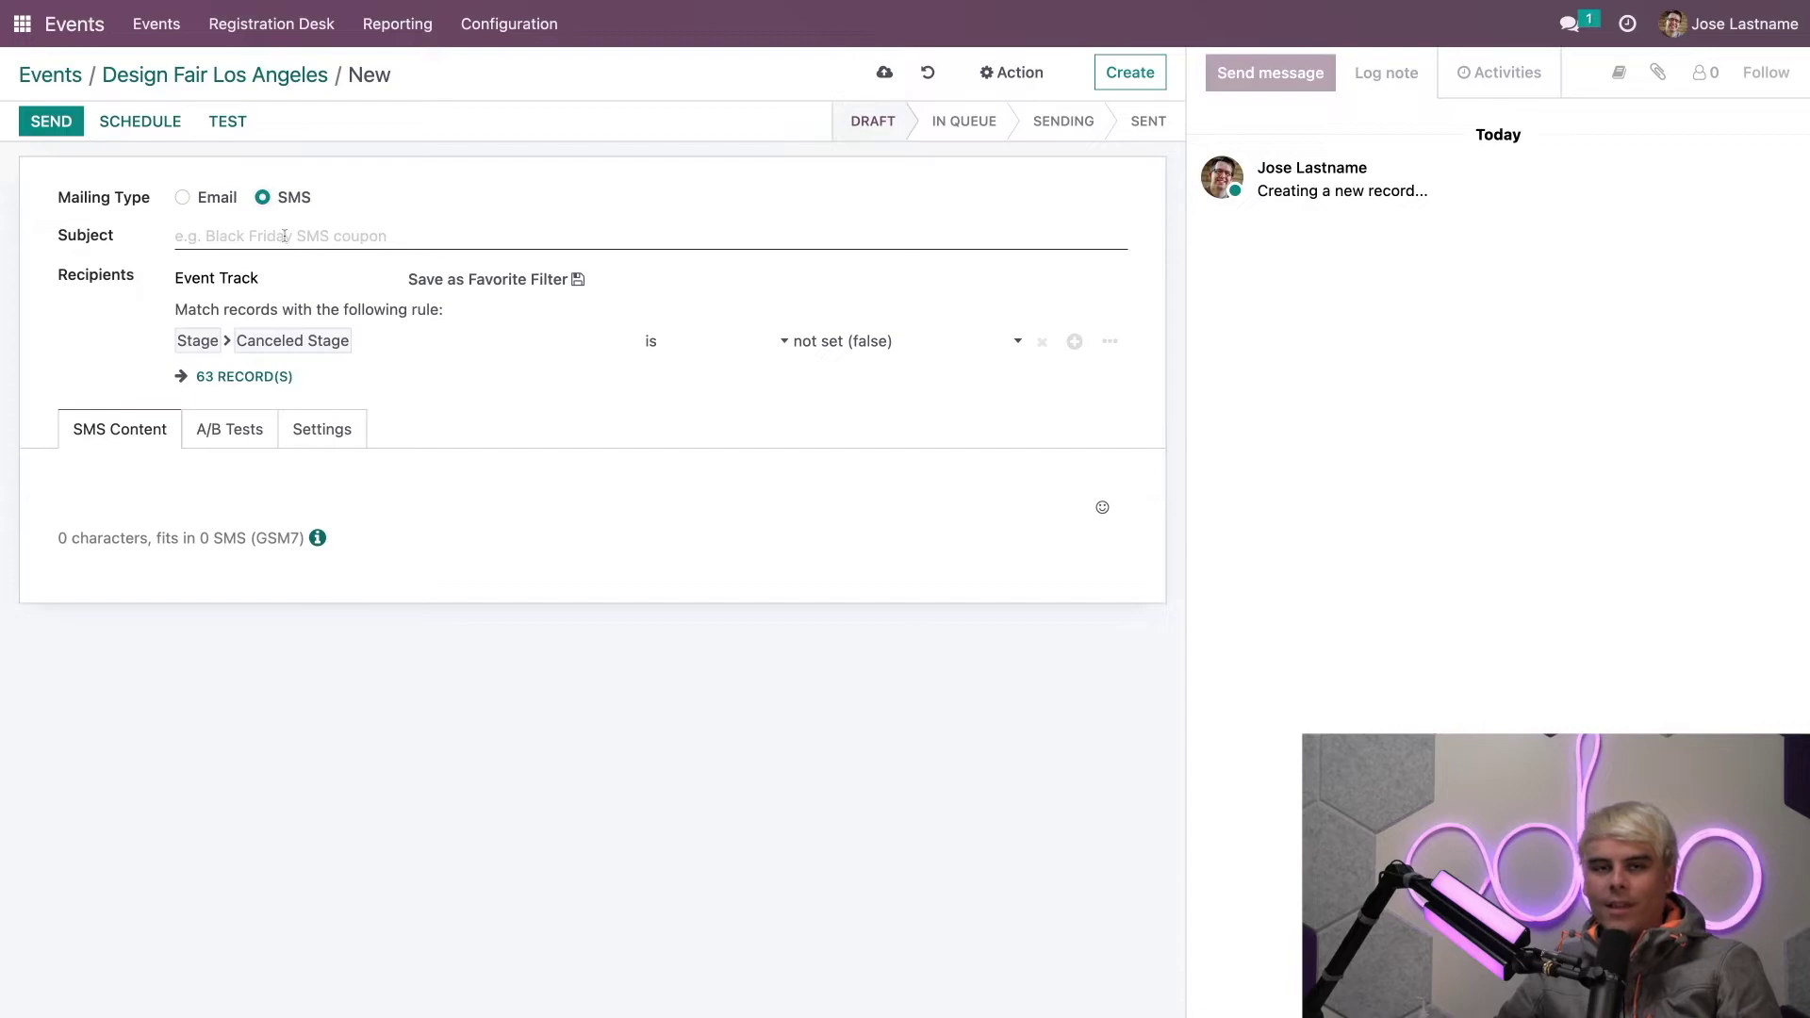
click(283, 236)
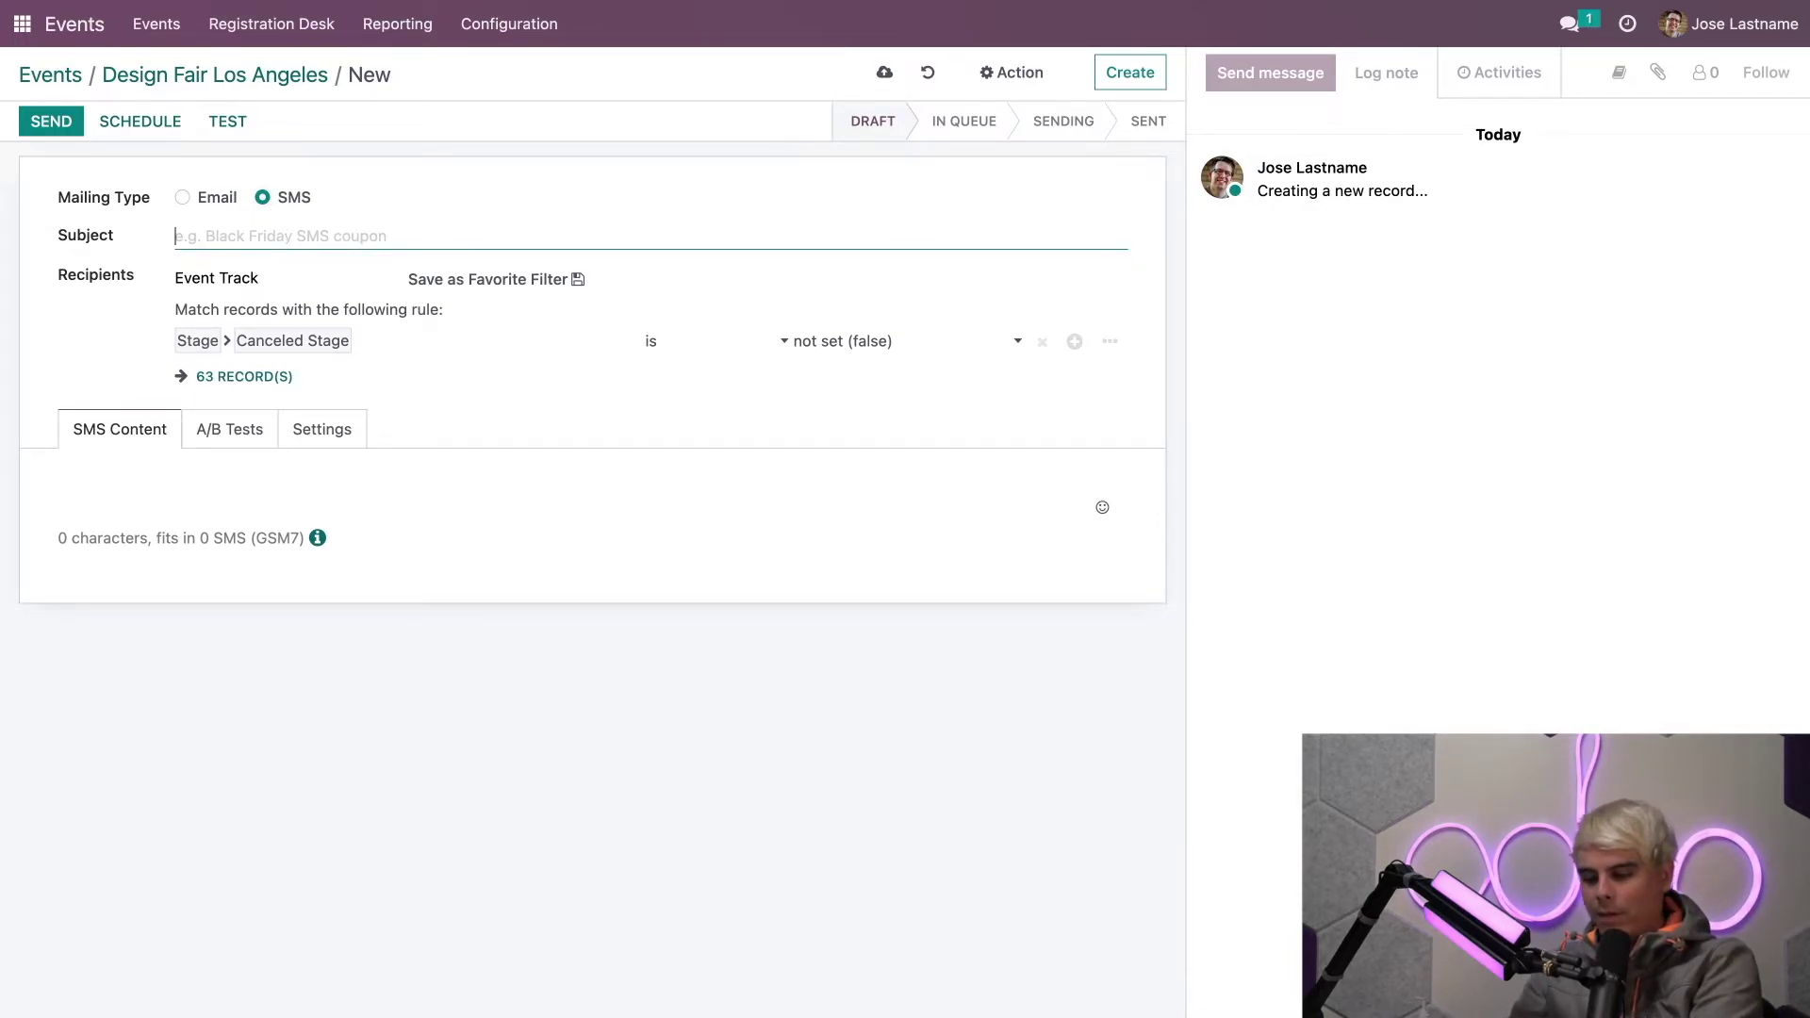
text(Be on T)
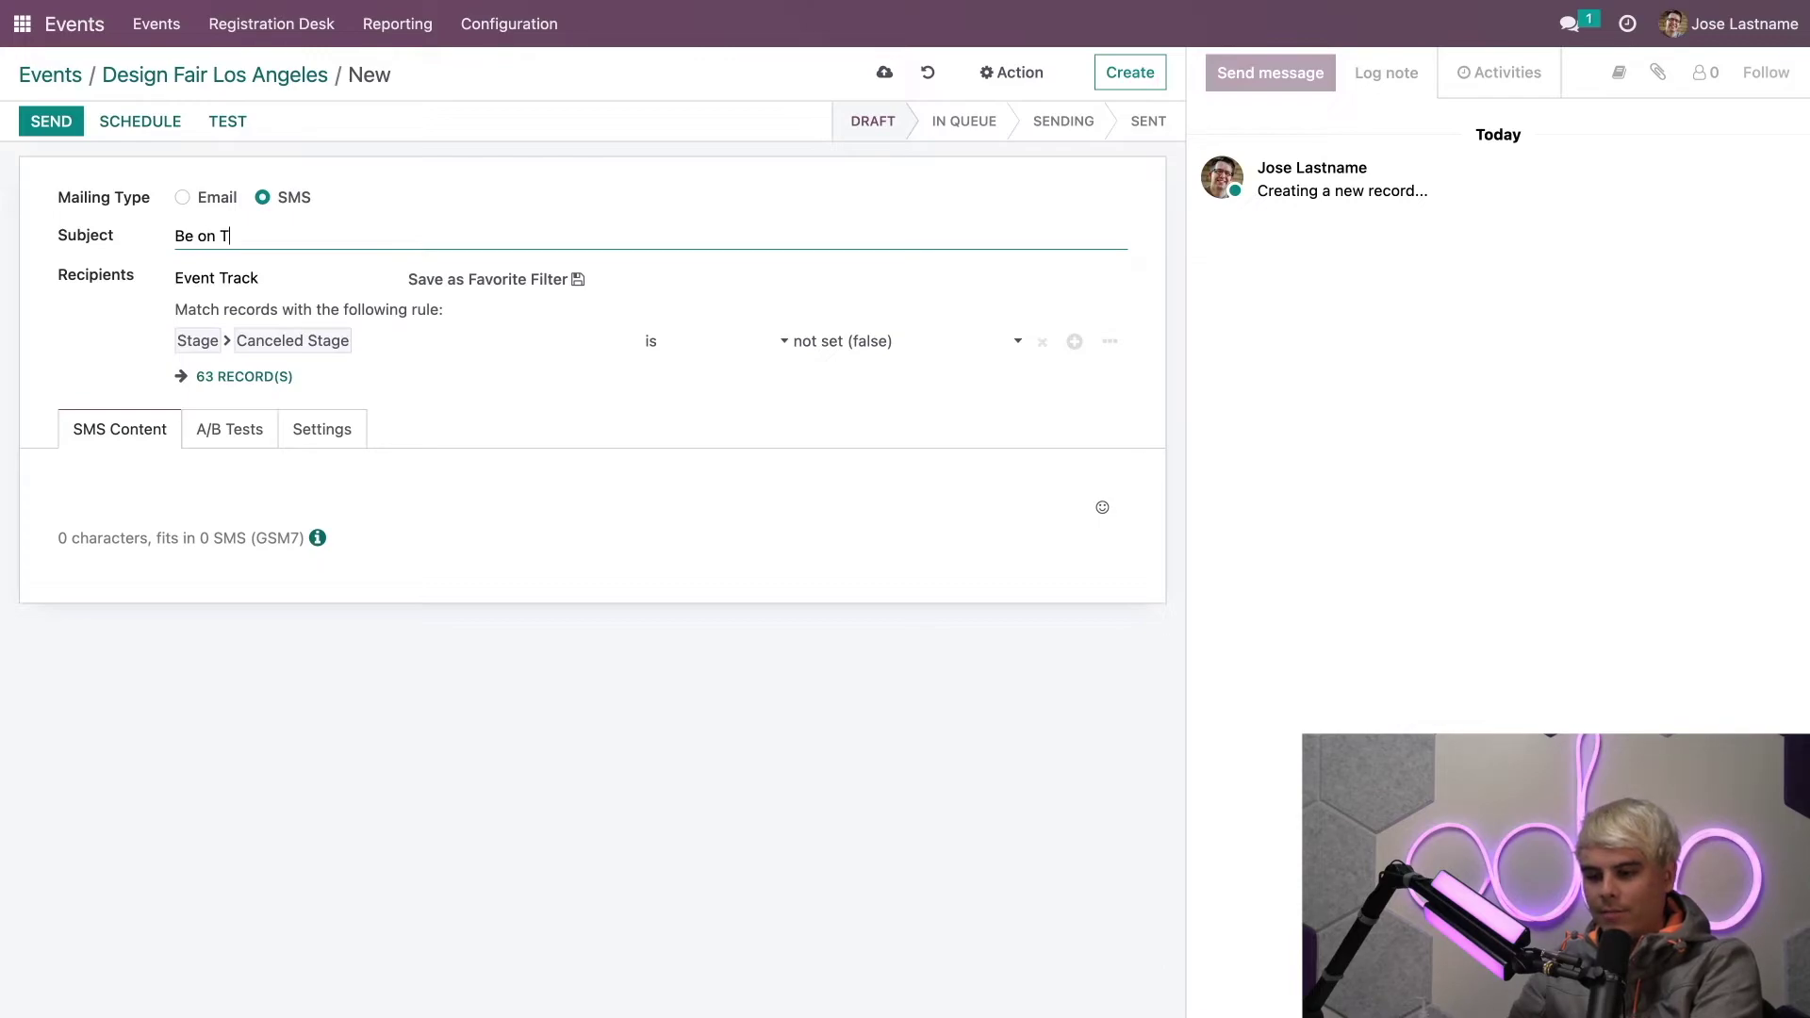
text(ime!!!!!!!!!!!!!)
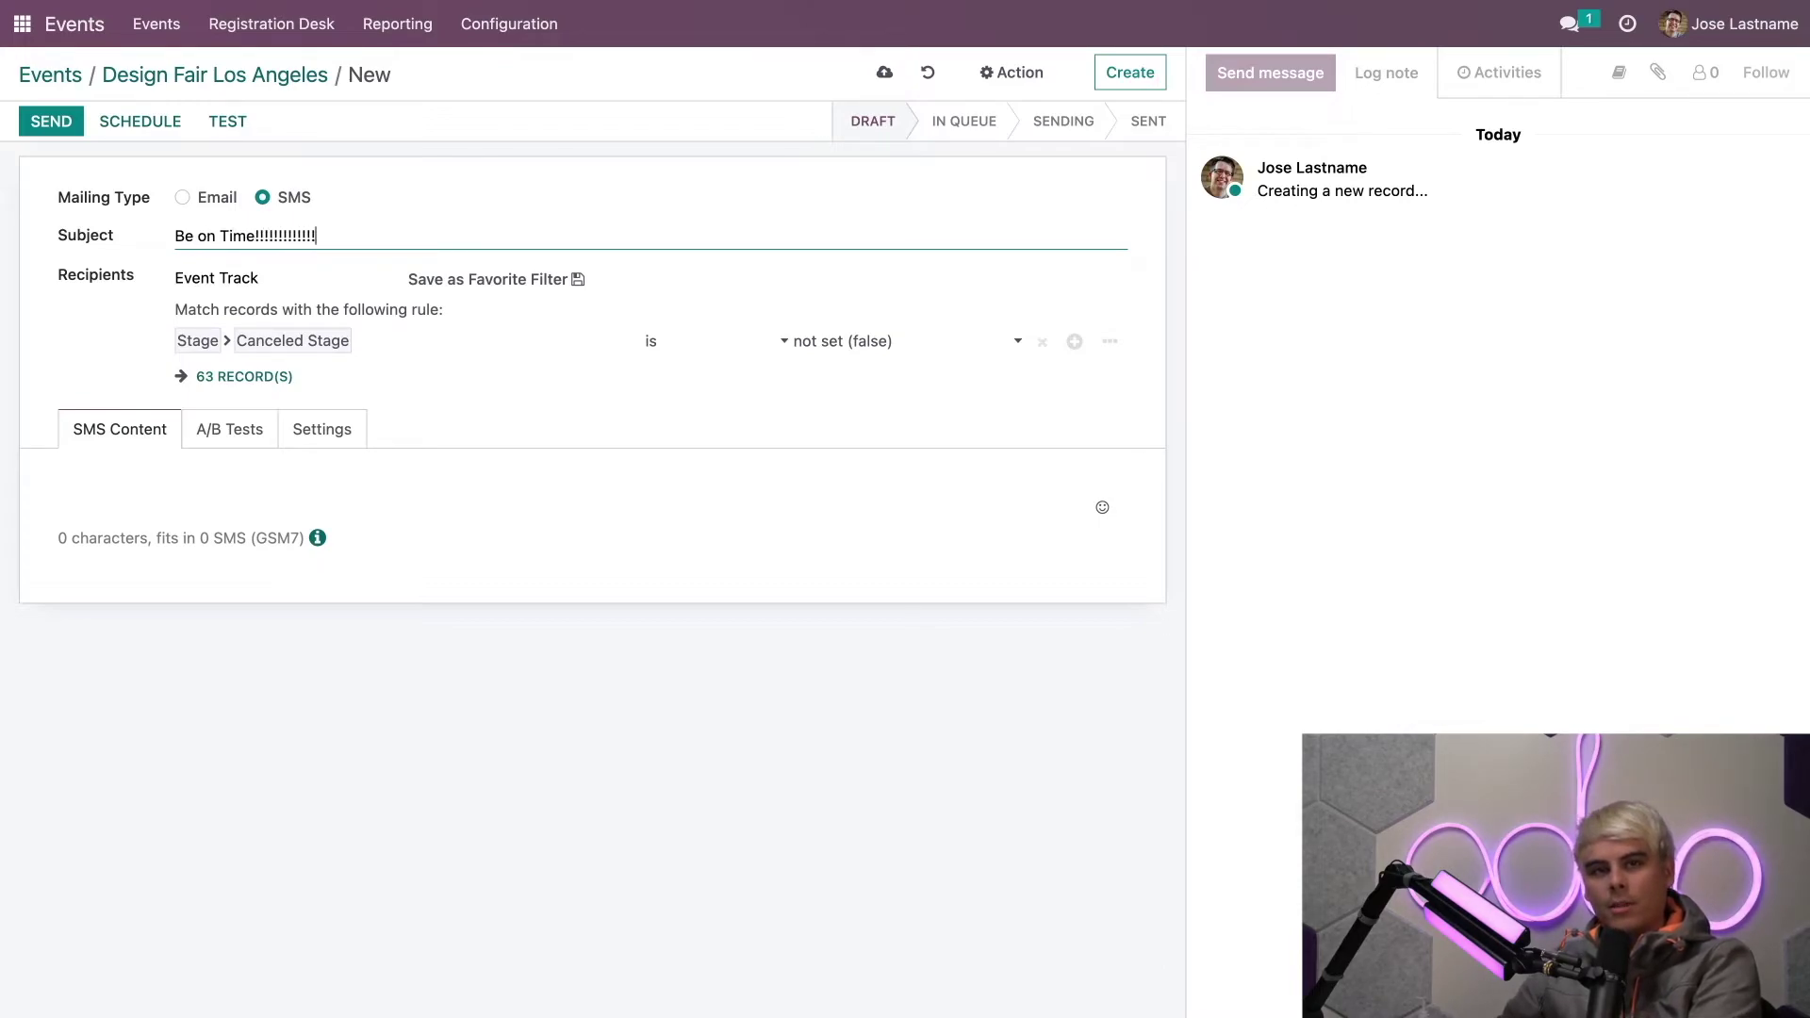
text(!!!!!!!!!!!!!!!!!!!!!!!)
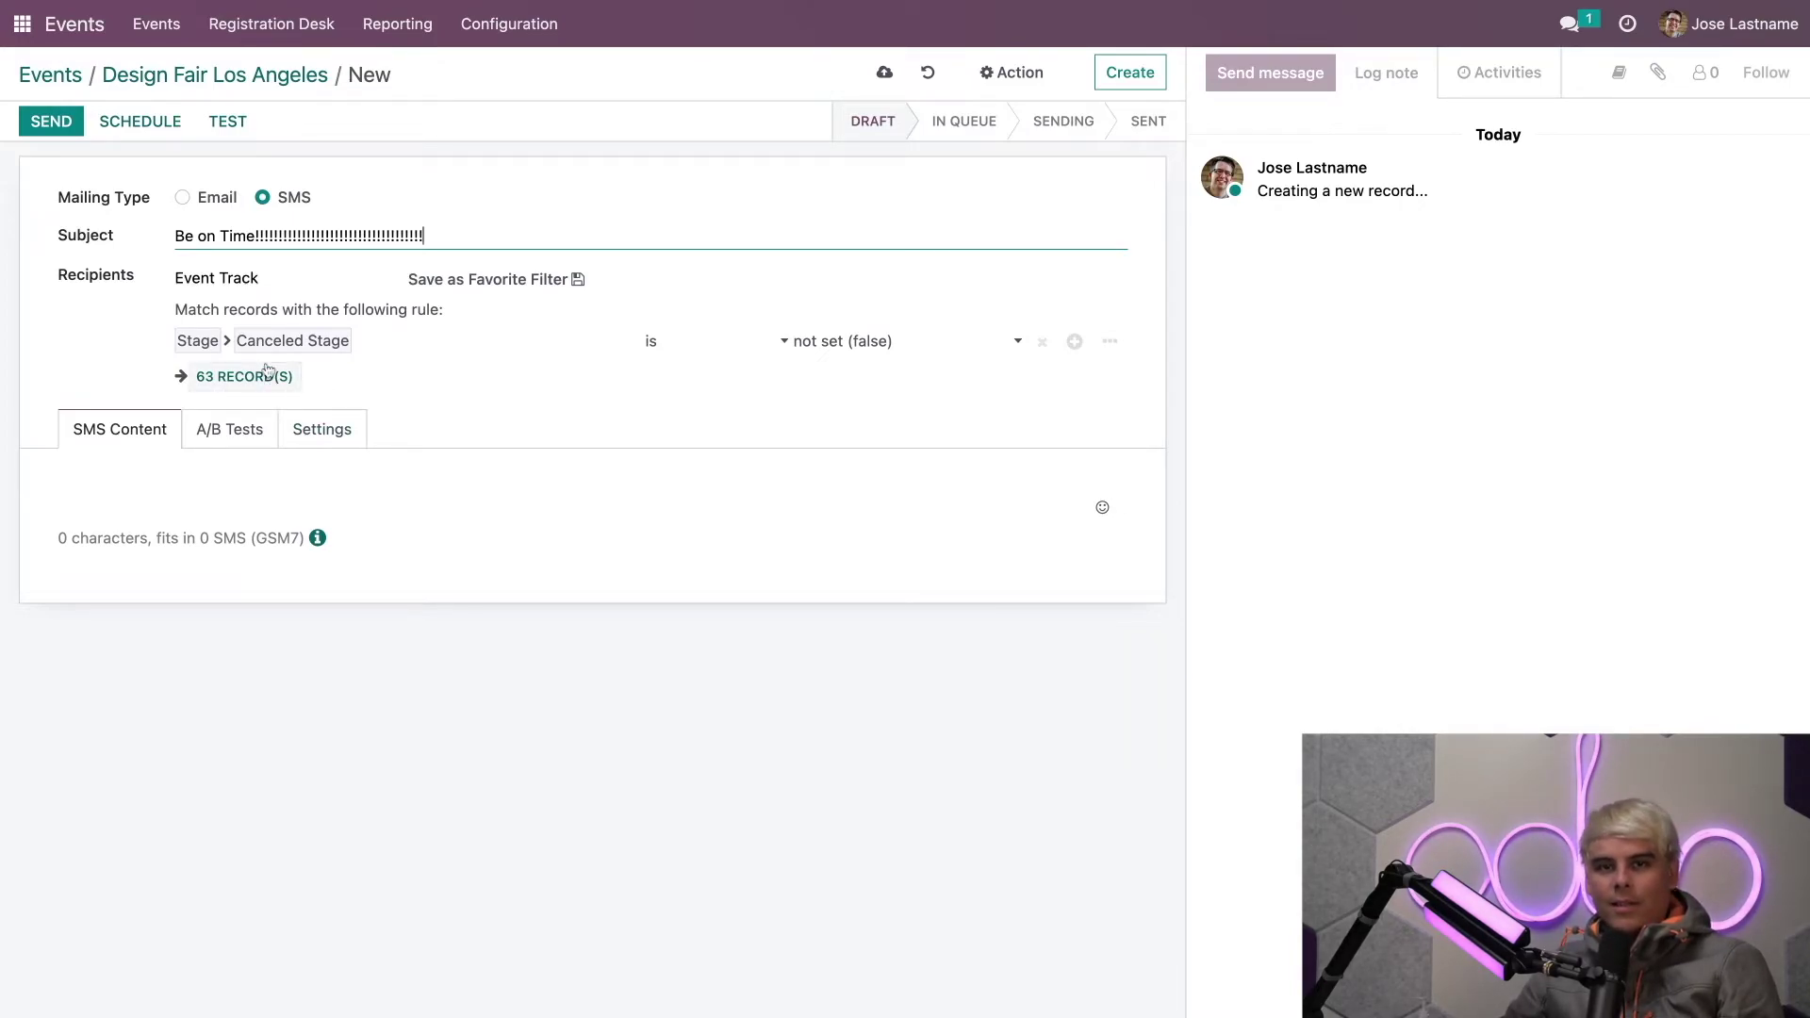
Step: Write the SMS 'Dont show up late. Ill close the gates.' plus a sign-off with the sender's name
click(229, 492)
text(Dont )
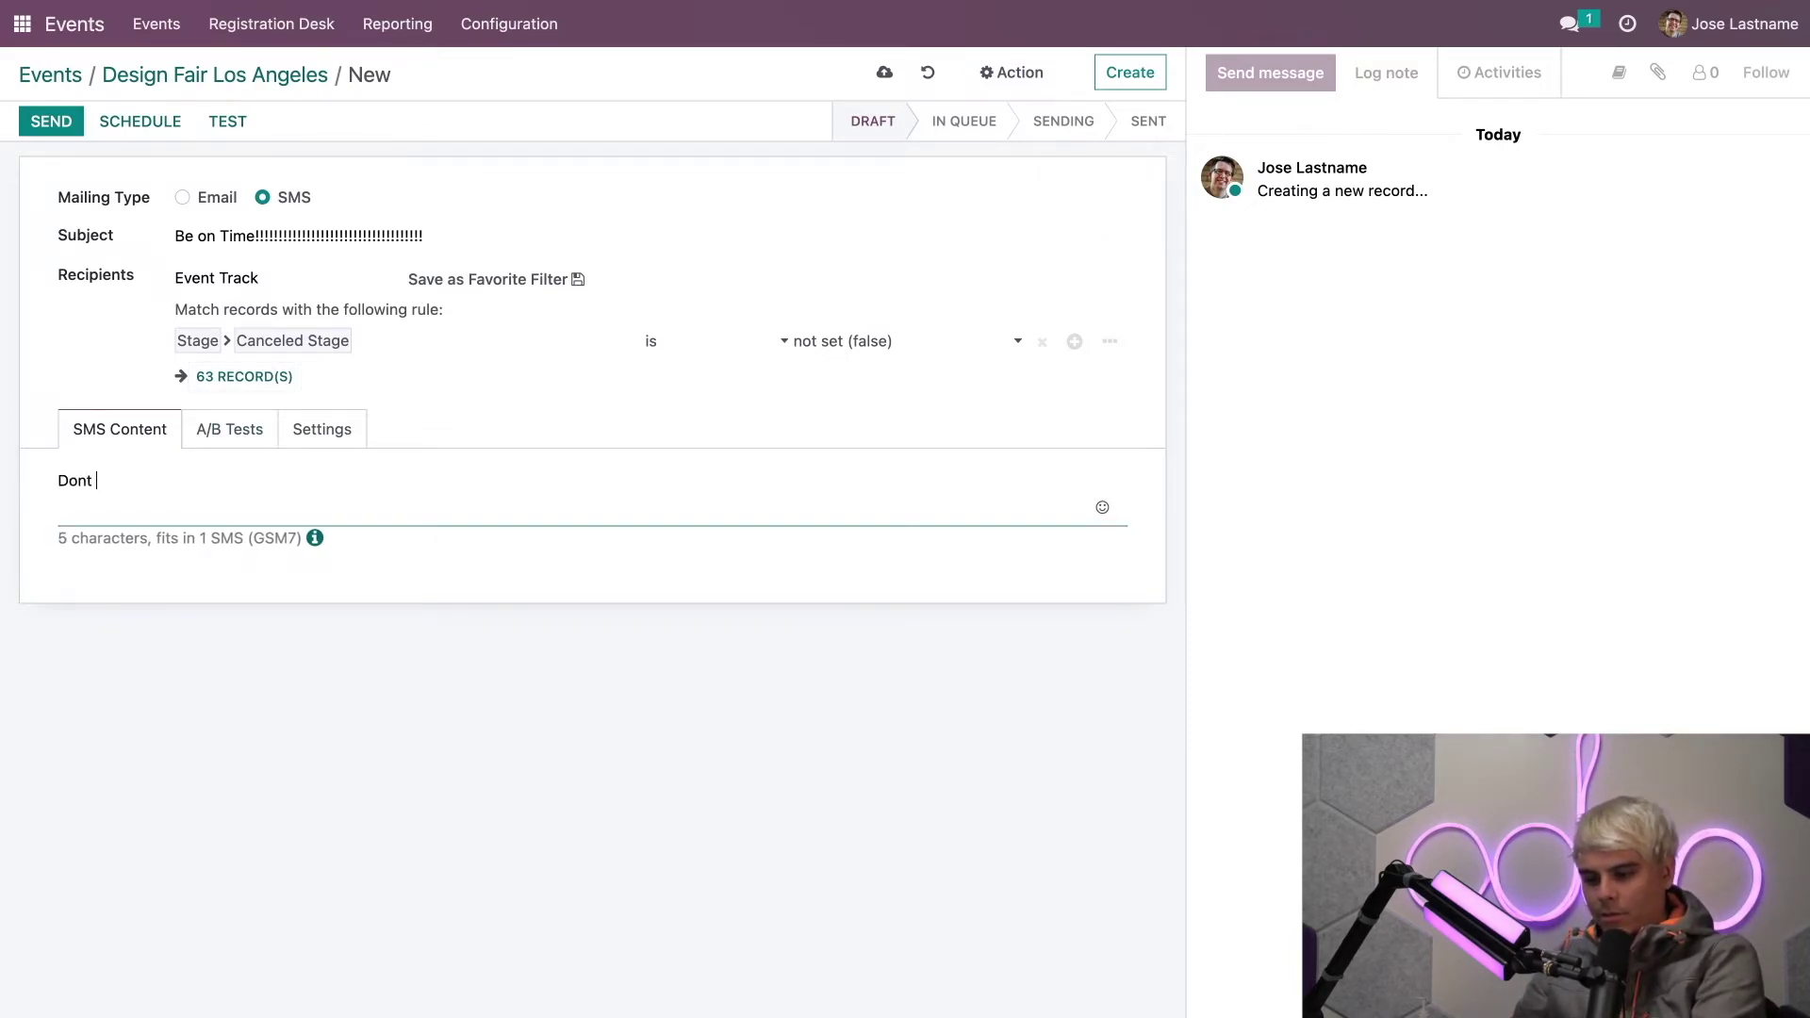
text(show up late. I)
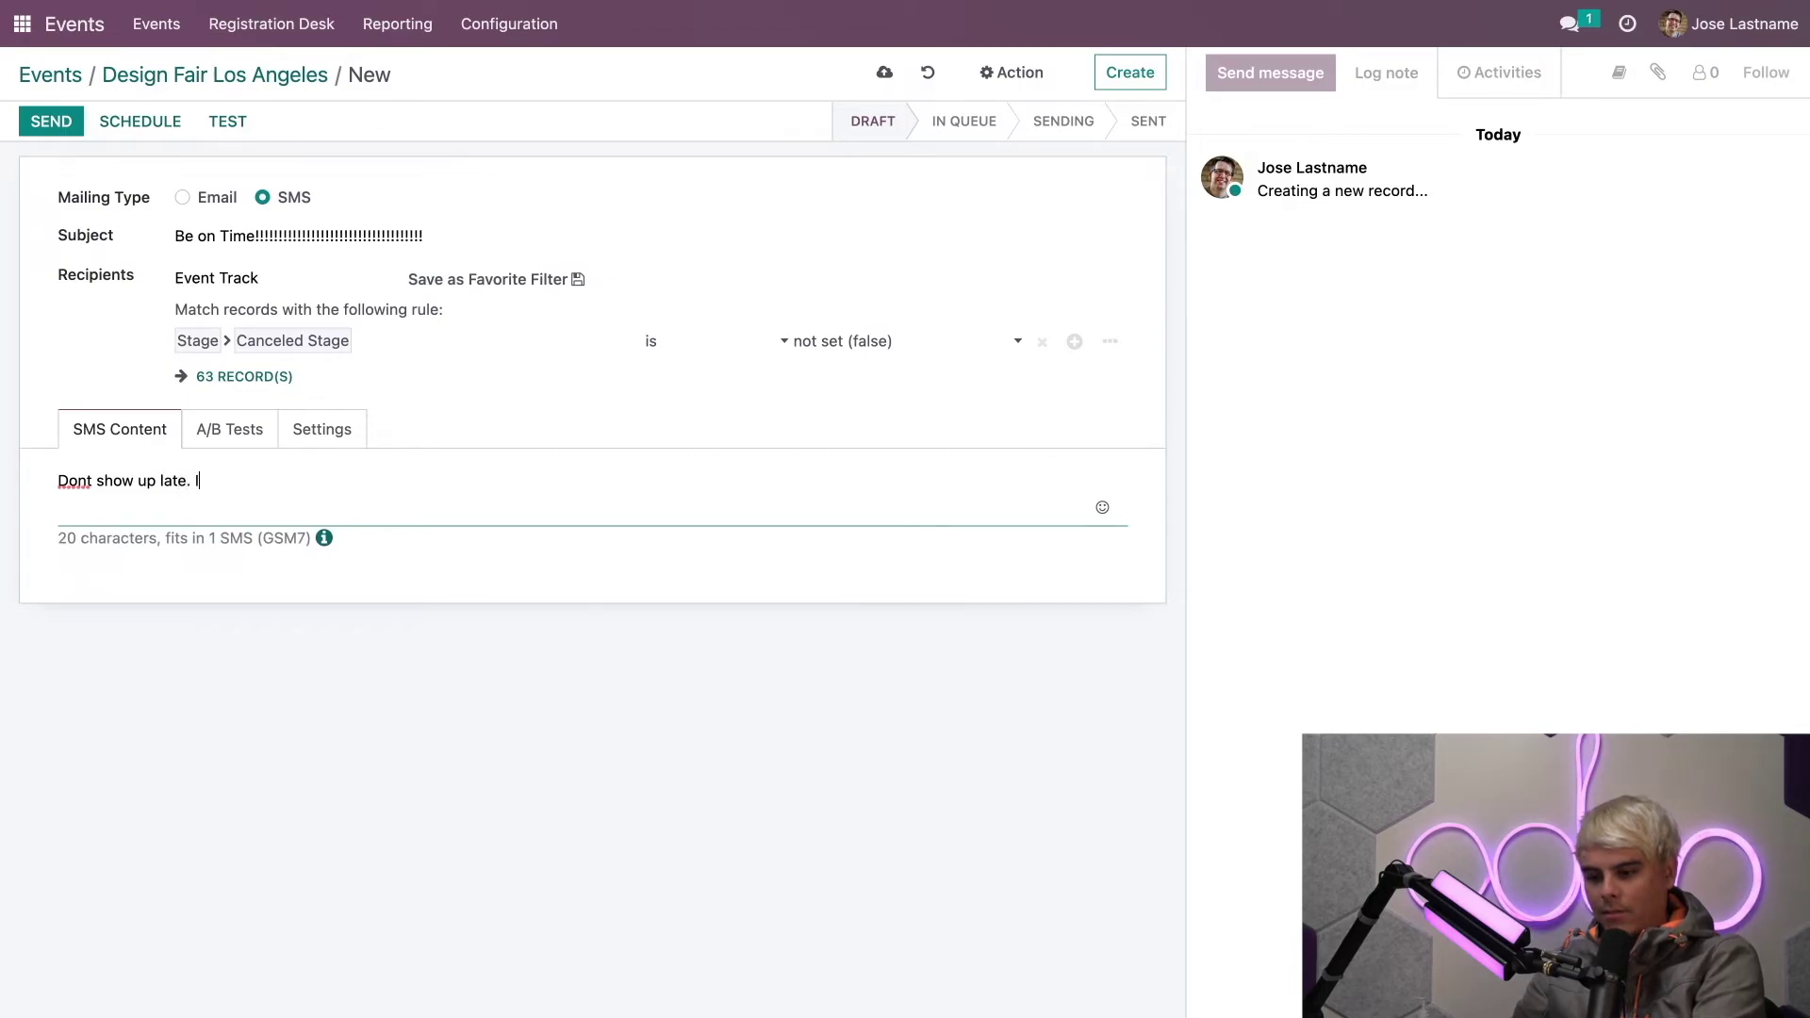
text(ll close the)
key(BackSpace)
text(the doors.)
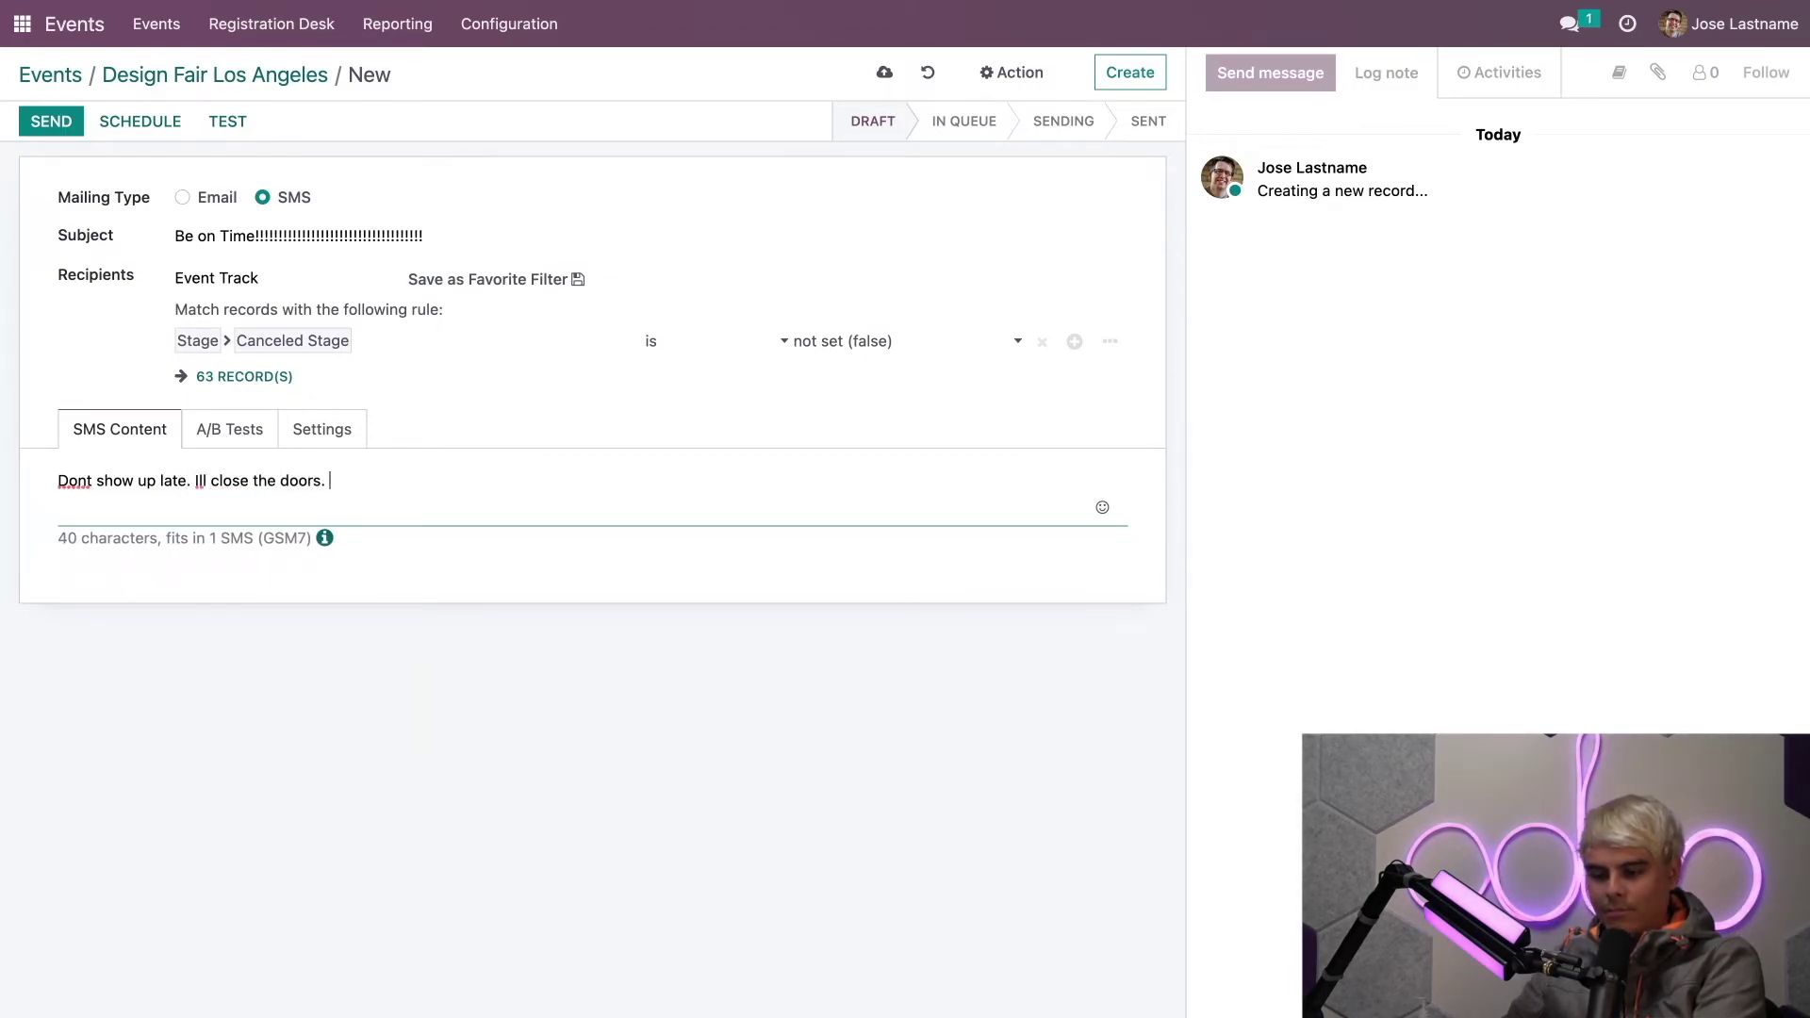
key(BackSpace)
key(BackSpace)
key(BackSpace)
key(BackSpace)
key(BackSpace)
key(BackSpace)
key(BackSpace)
text(gates.)
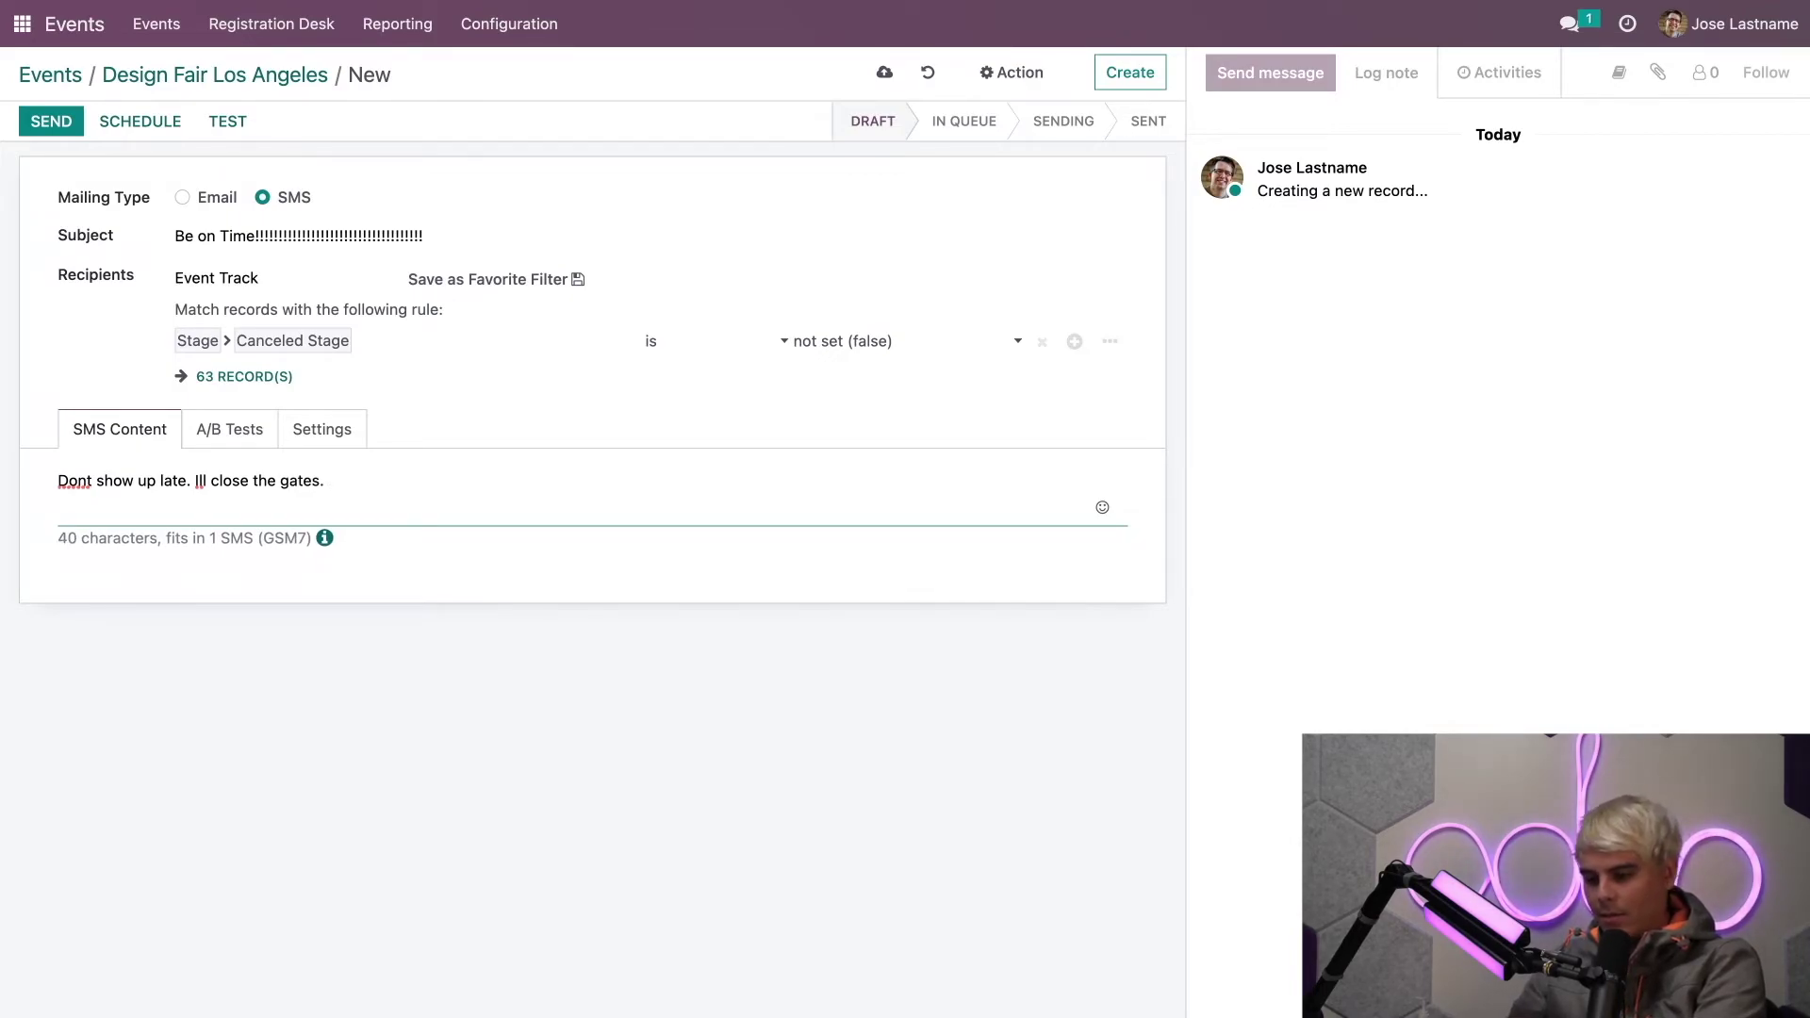
key(Return)
text(-Jos)
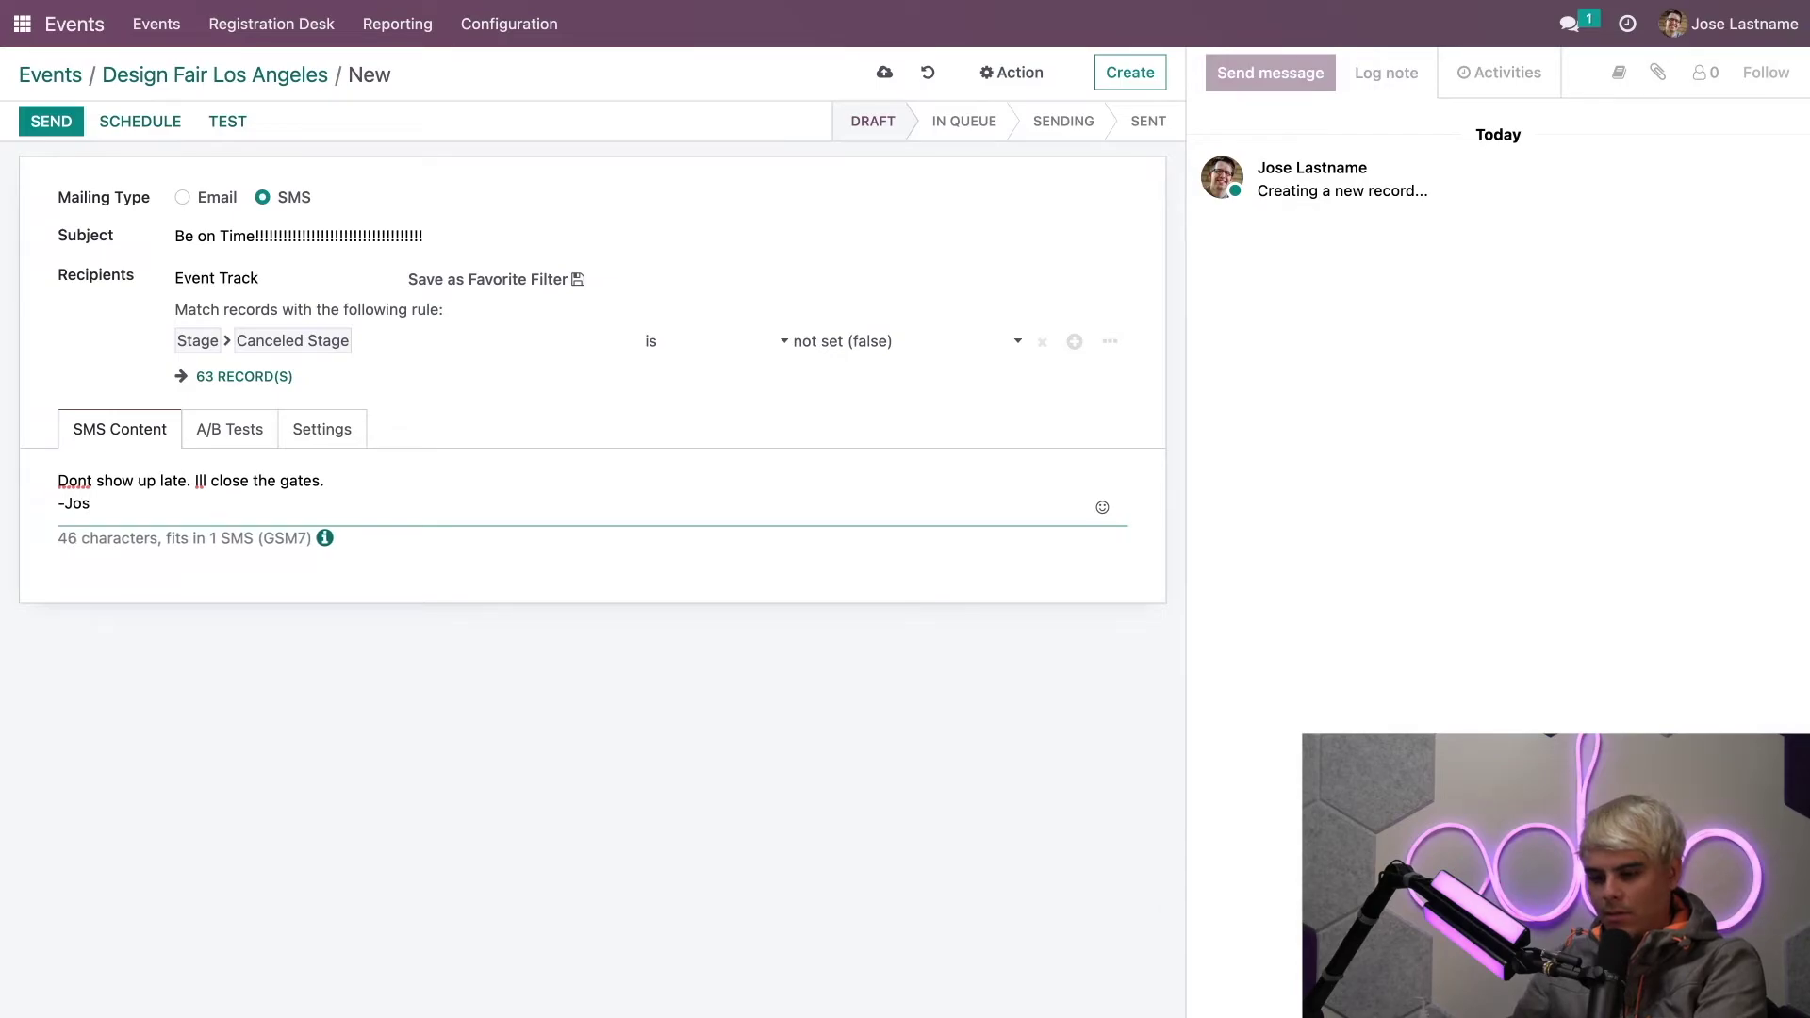
text(e-Ignacio)
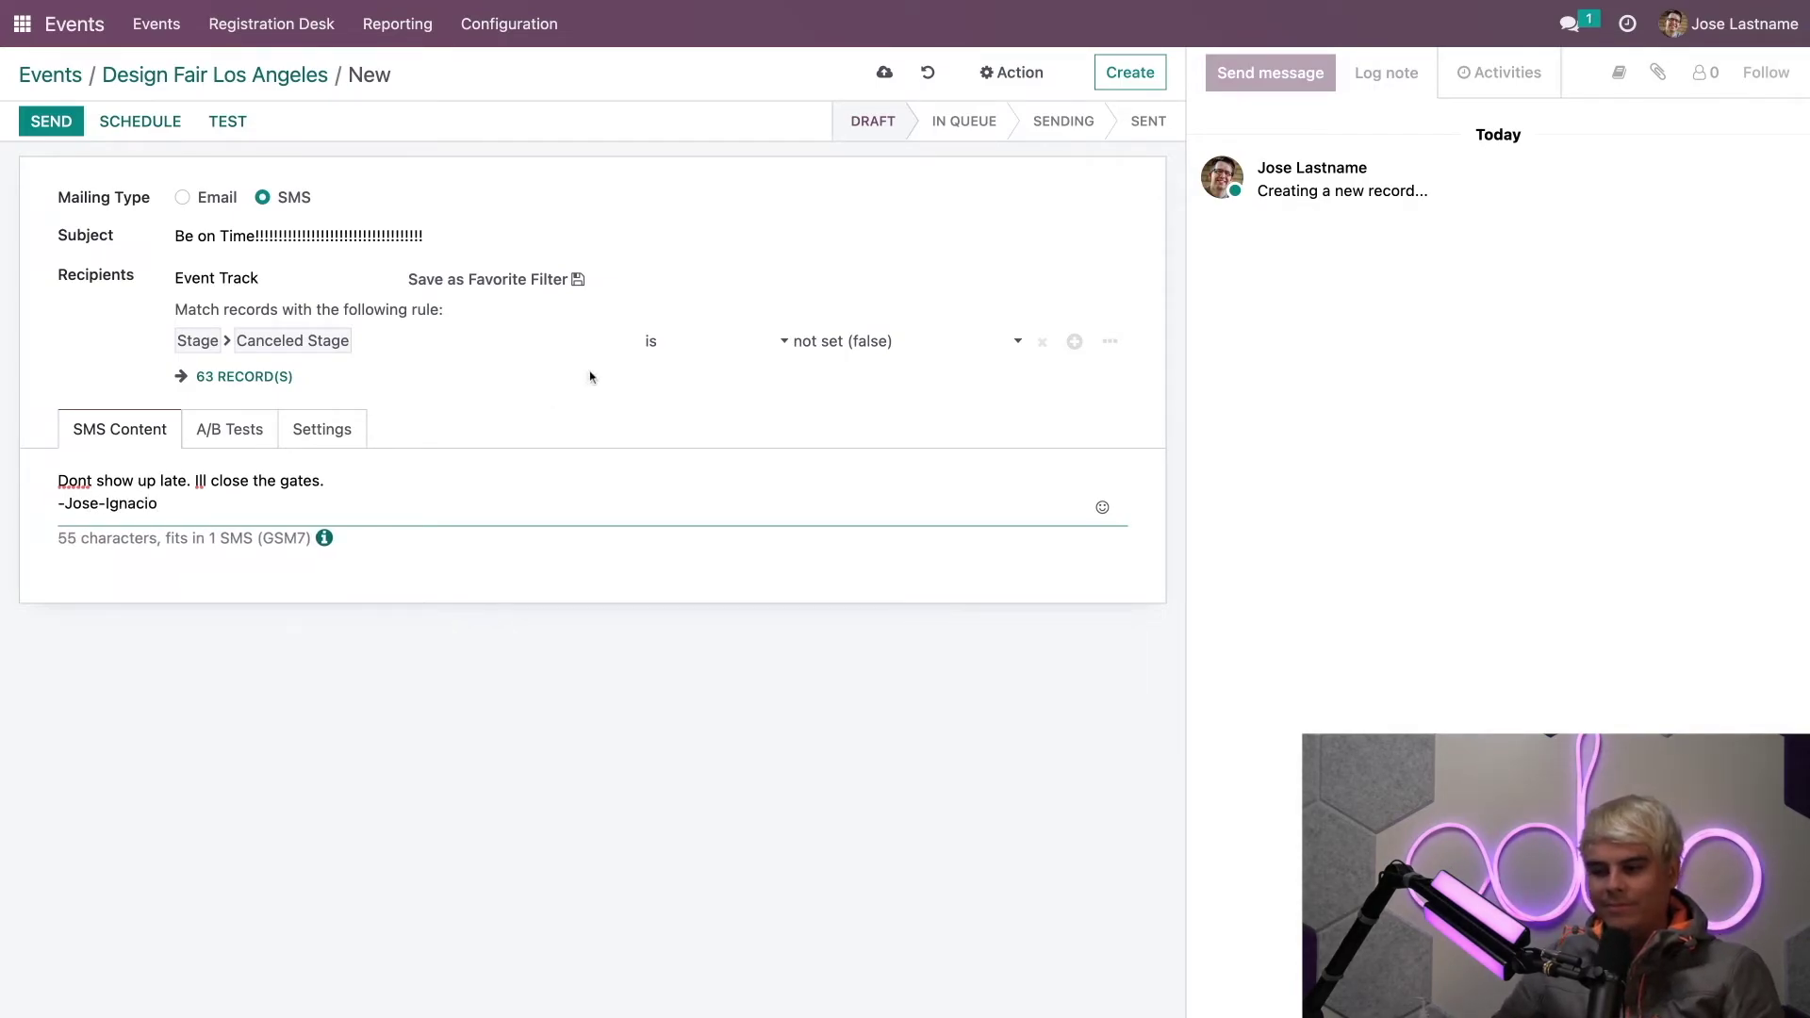
click(586, 381)
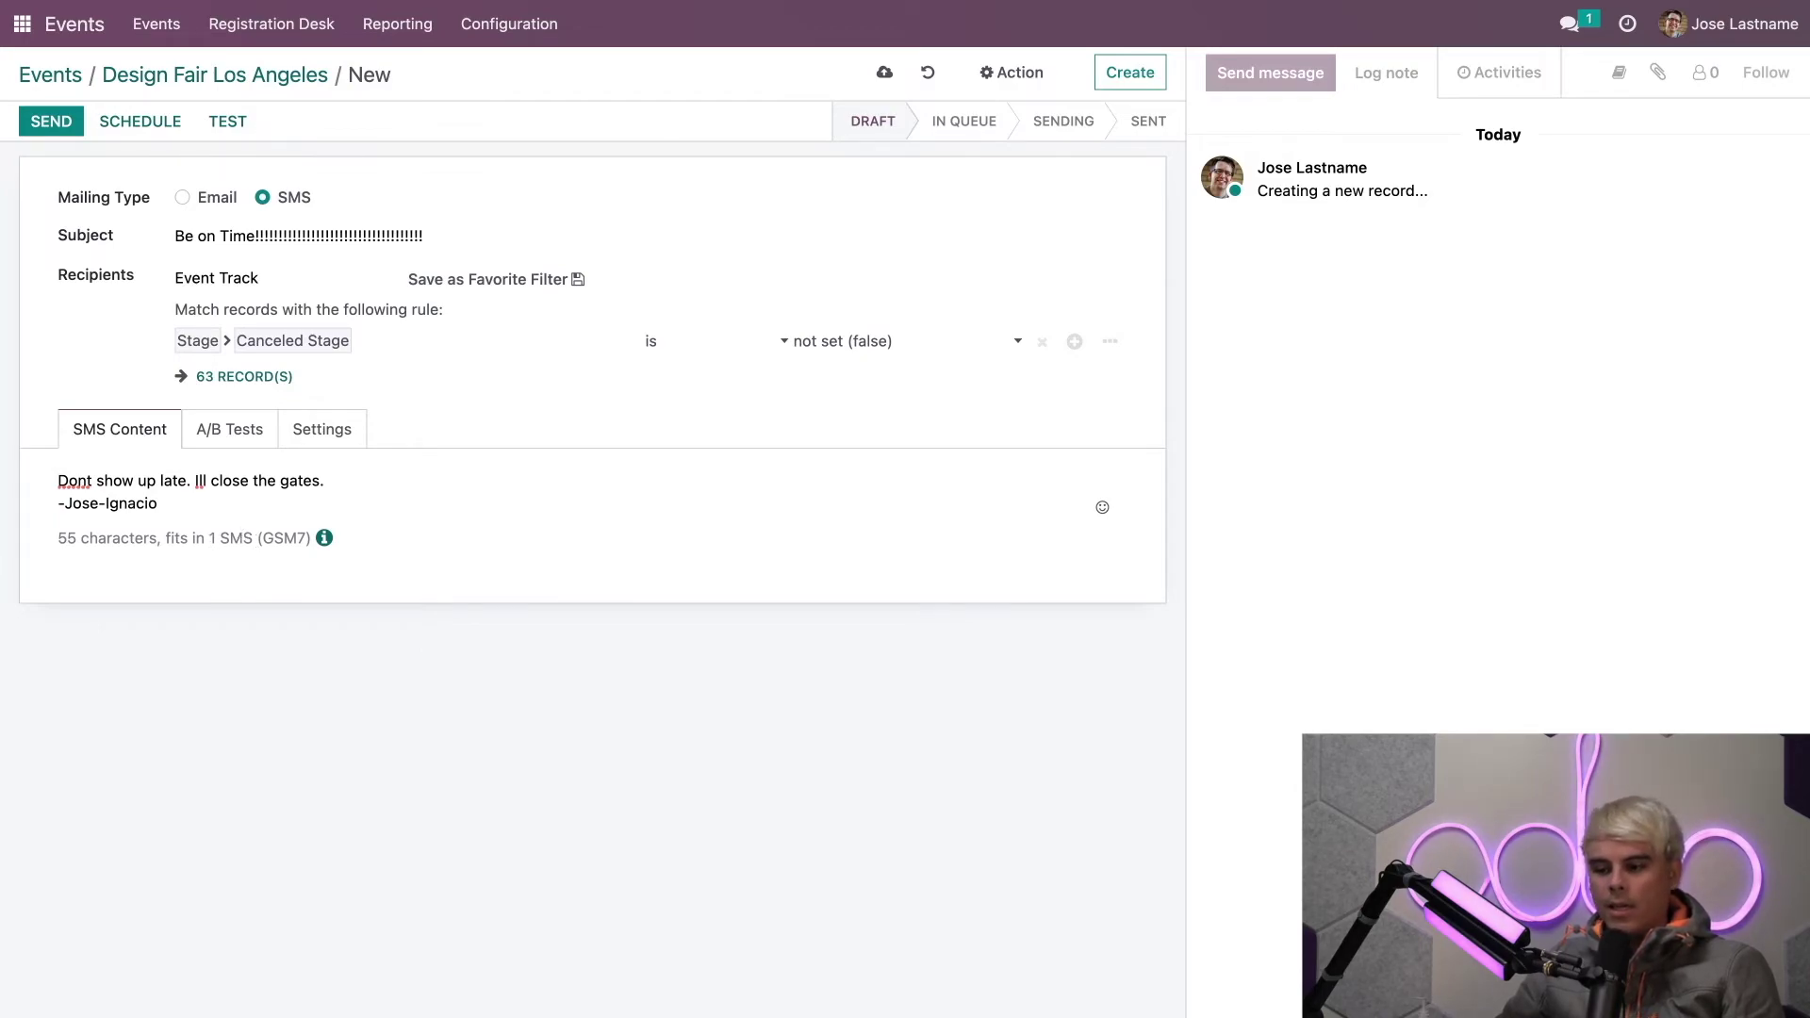
Step: Include an opt-out link in the SMS and send it to all recipients
click(314, 436)
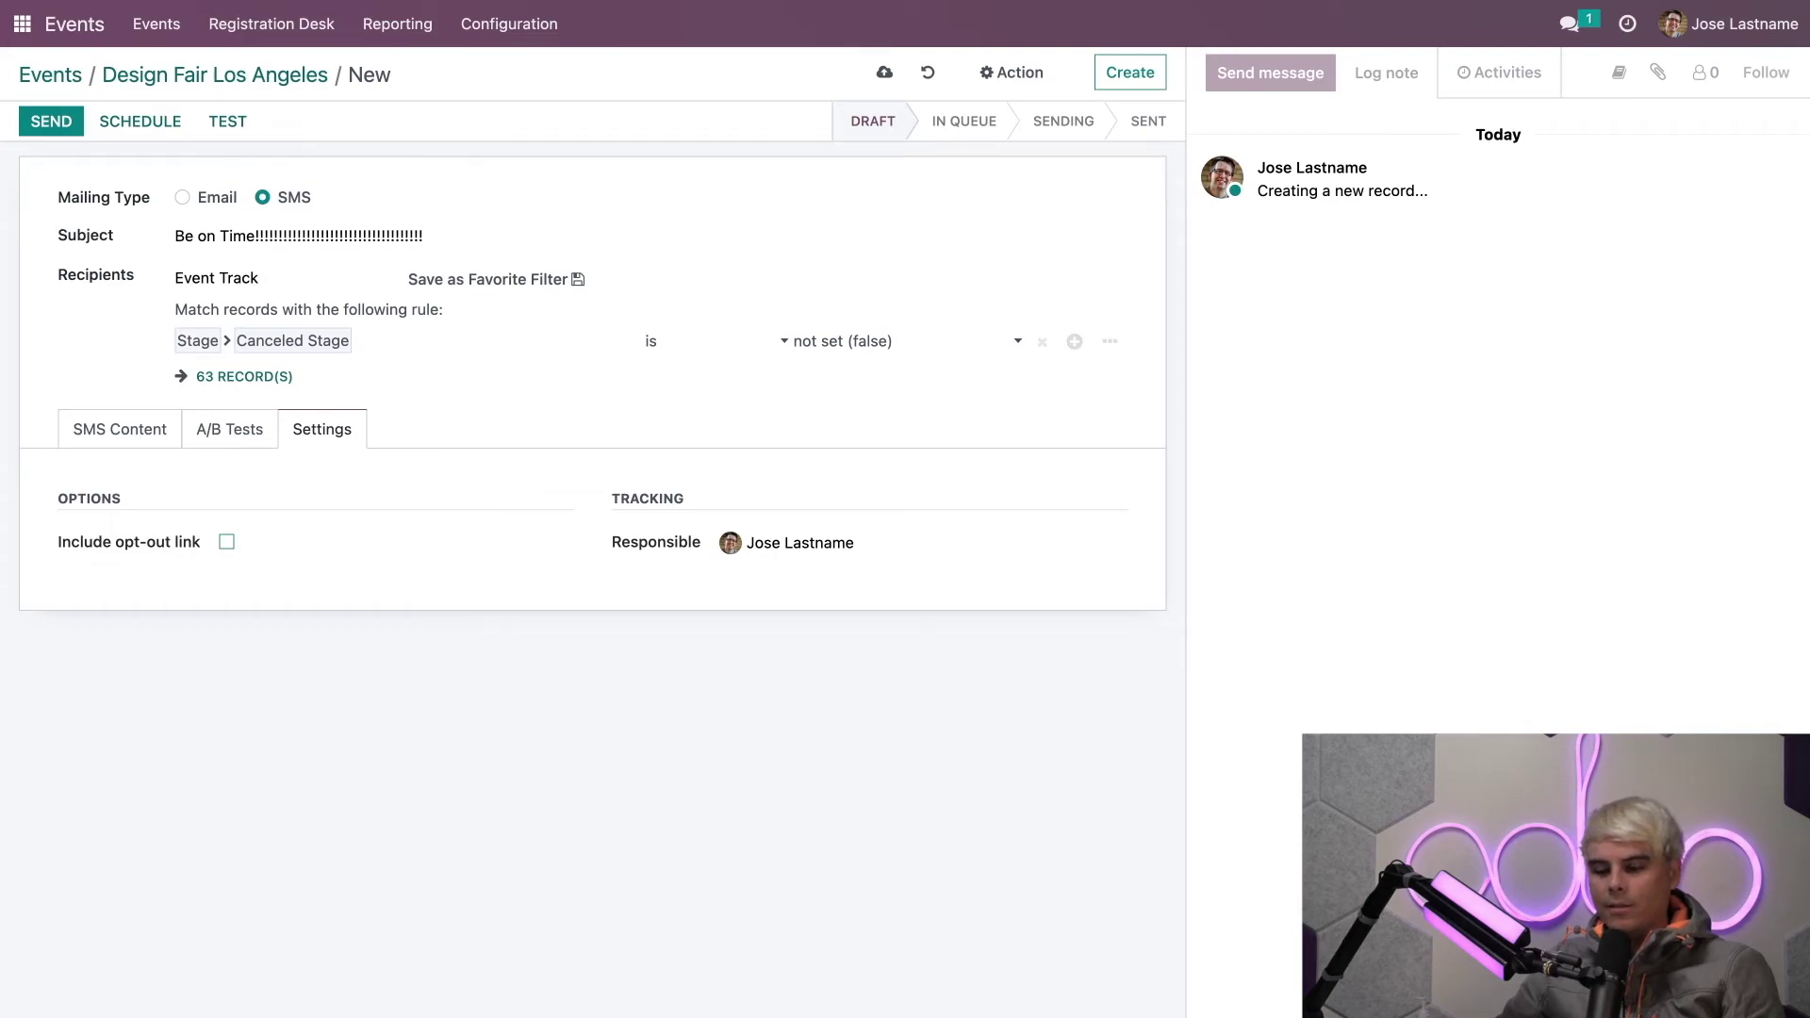
click(225, 544)
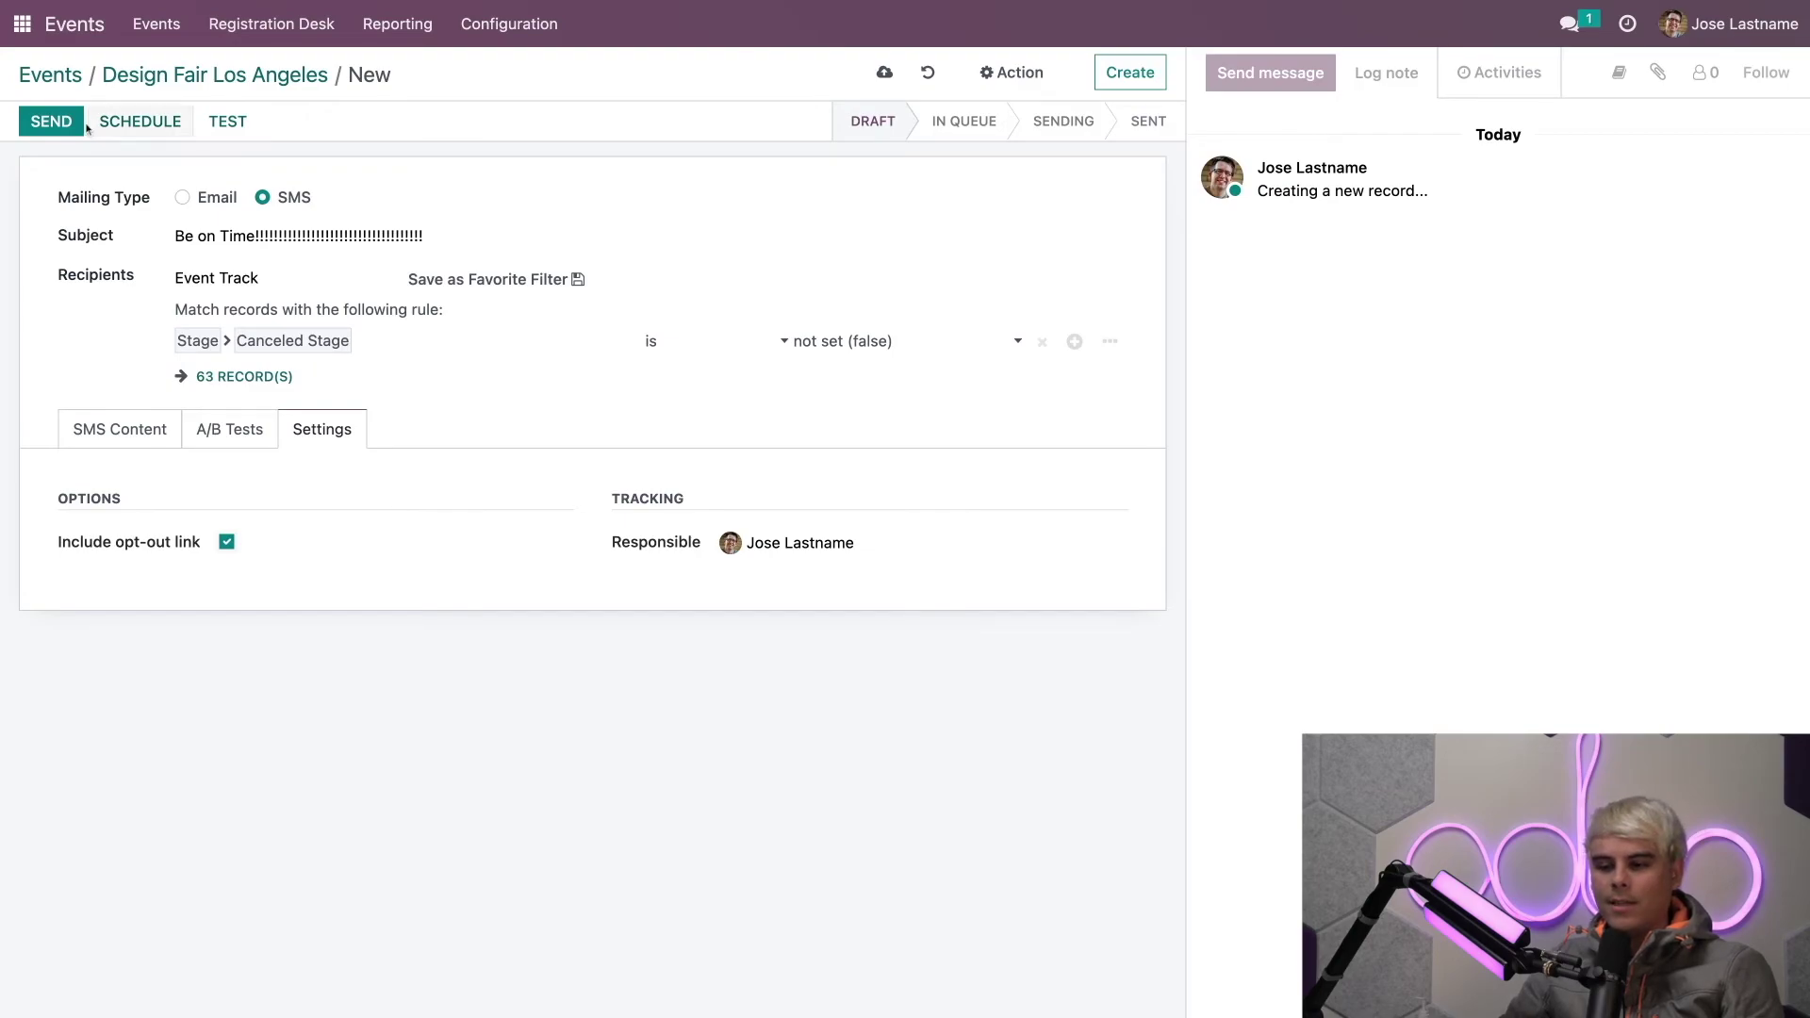
click(52, 121)
click(564, 190)
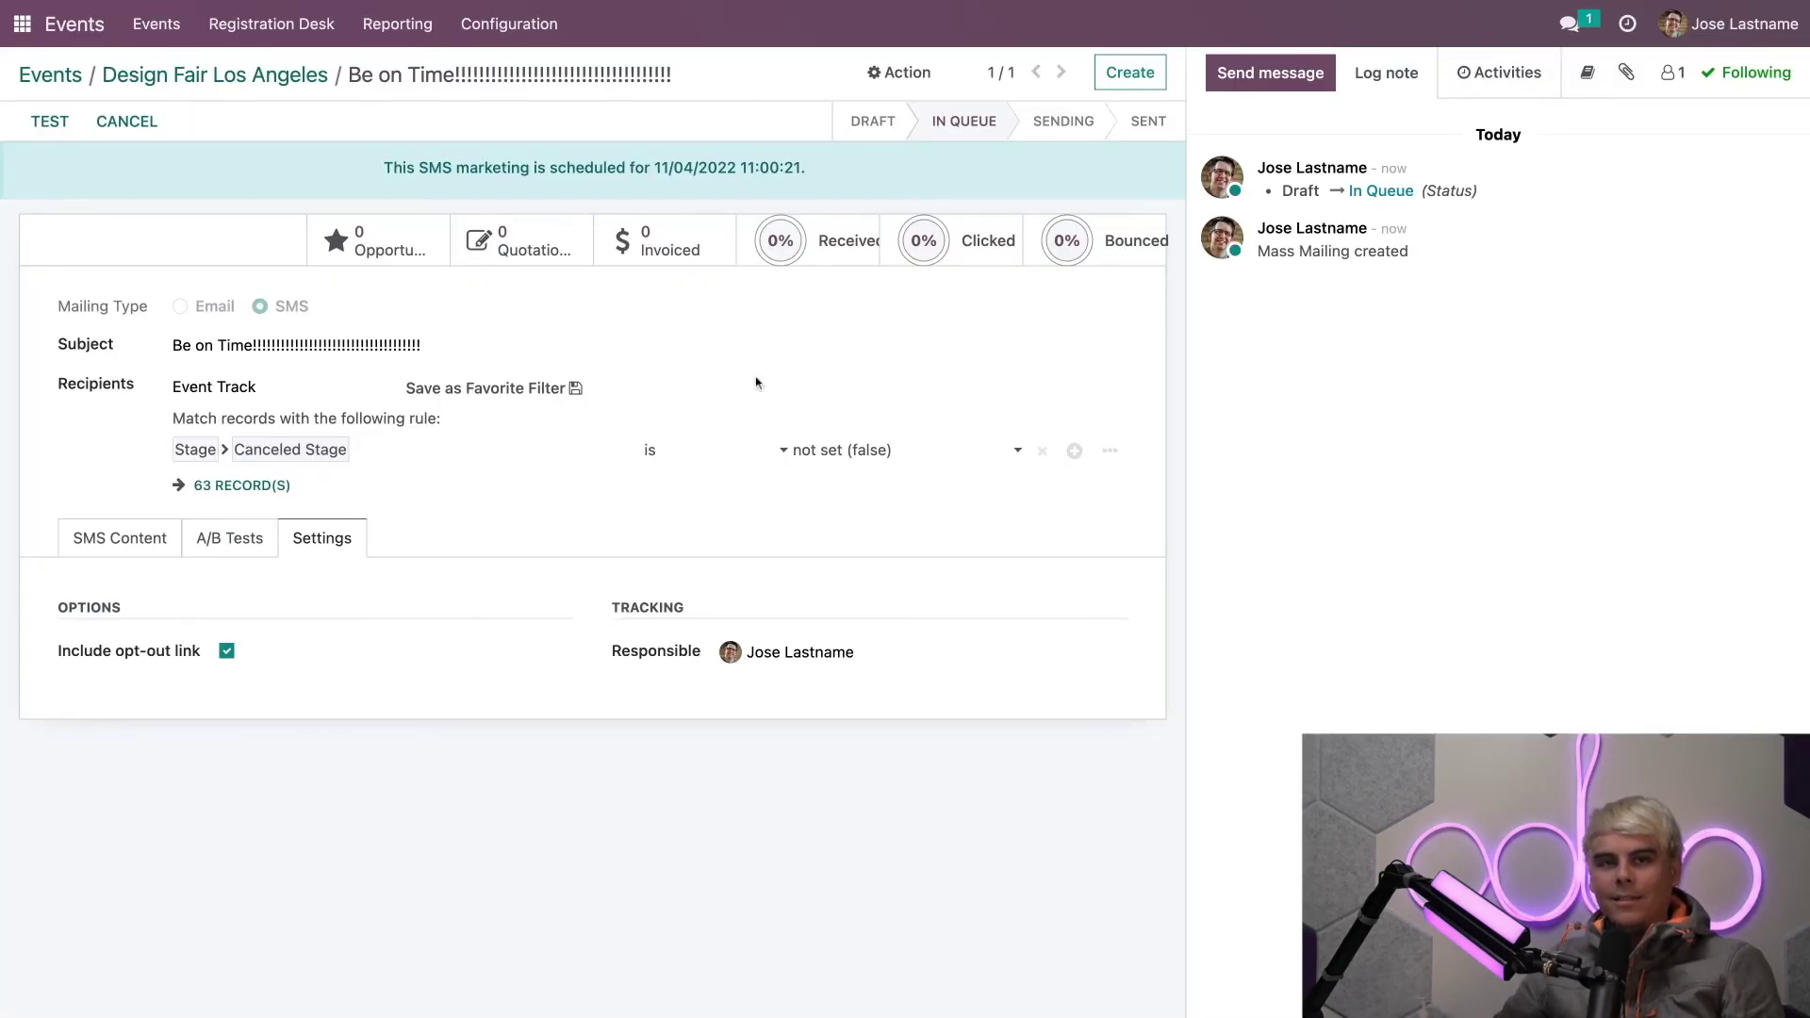